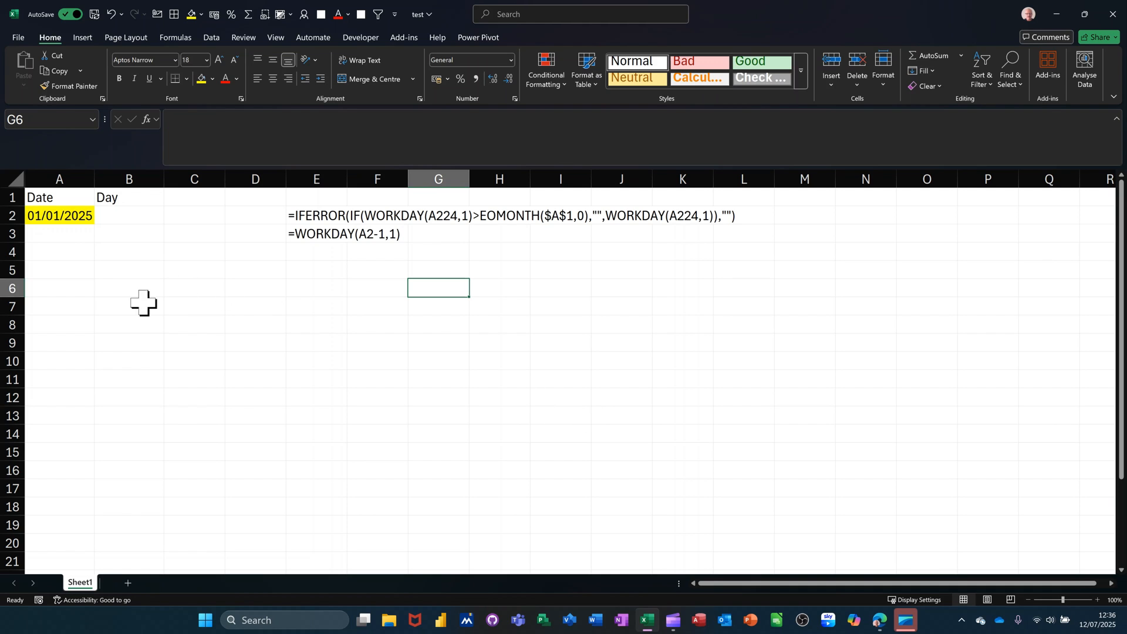
Step: Enter the formula =WORKDAY(A2,0) in cell A3 to return the start date
click(62, 216)
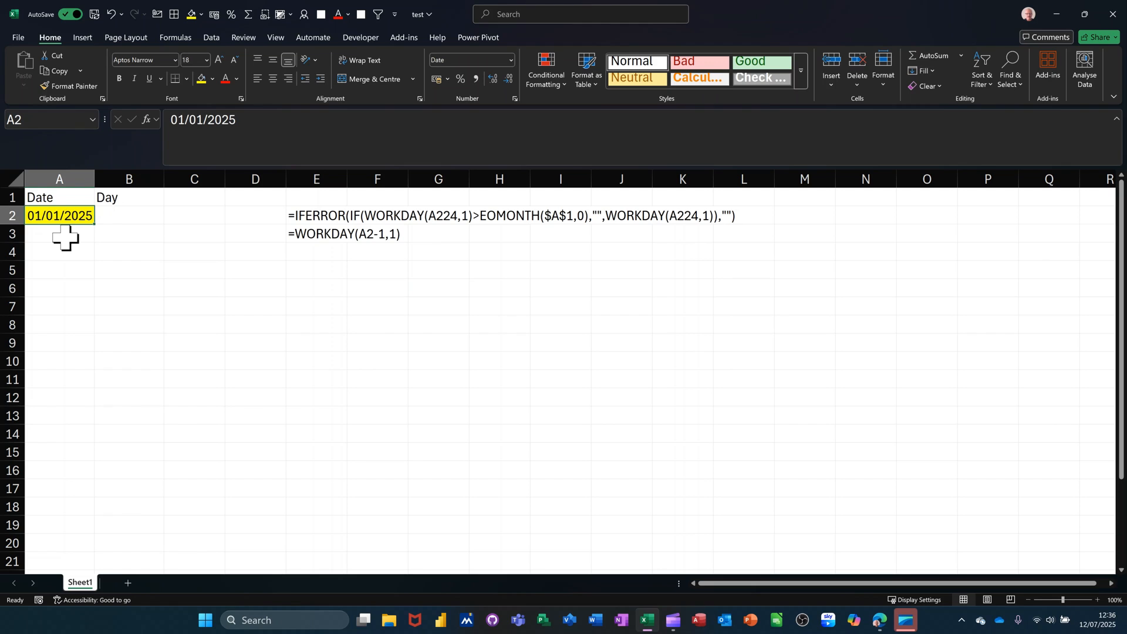
click(66, 237)
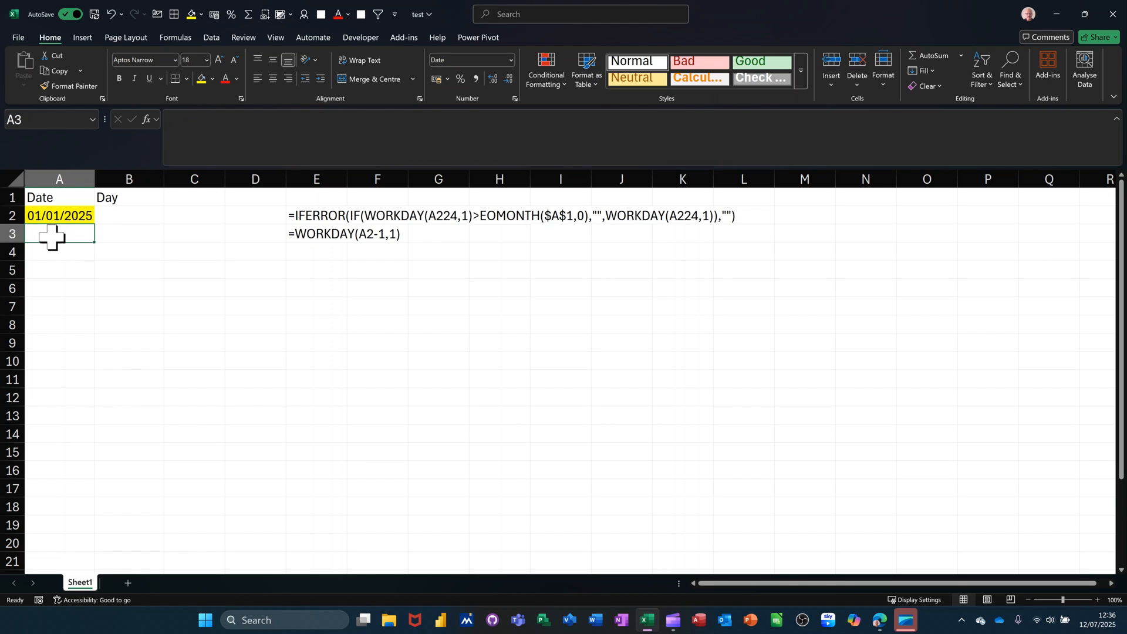
text(=wor)
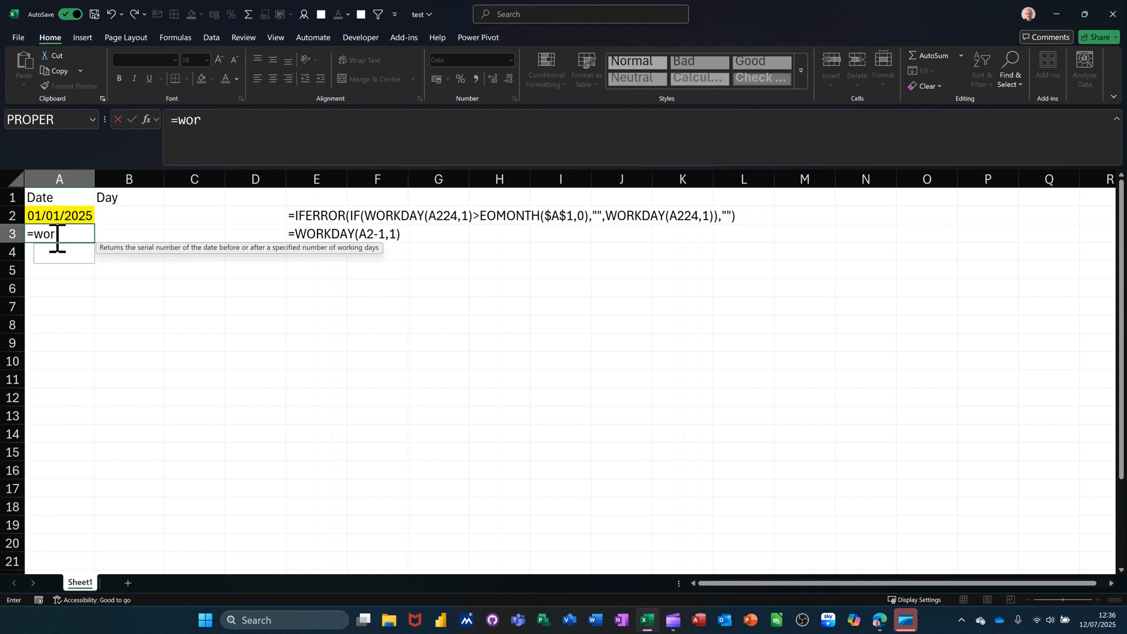
text(kday)
key(Tab)
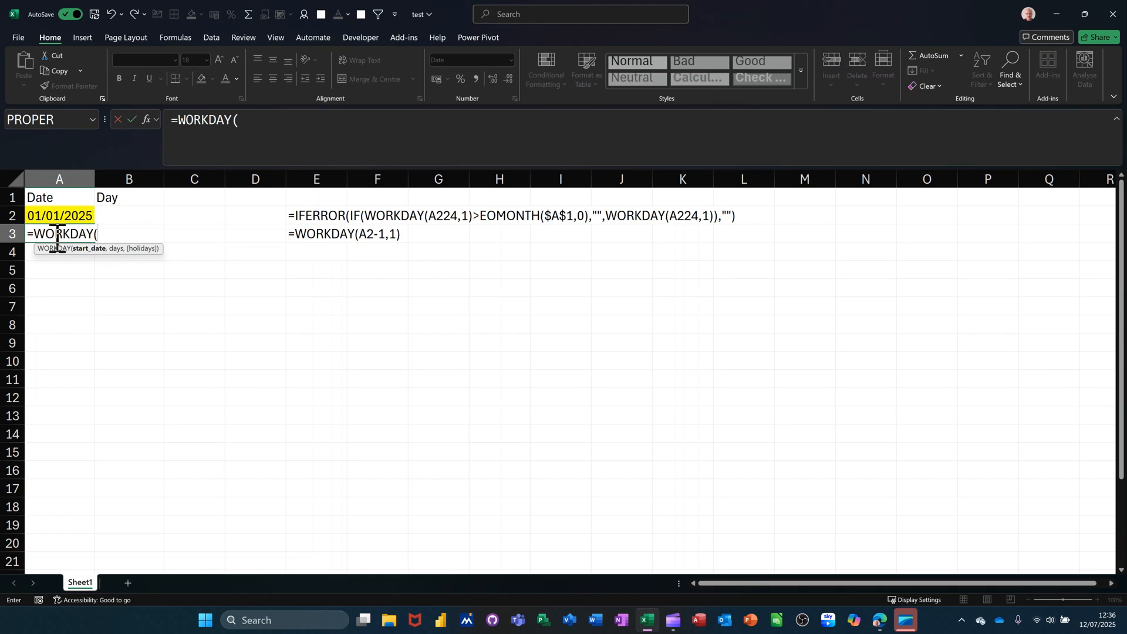
click(64, 217)
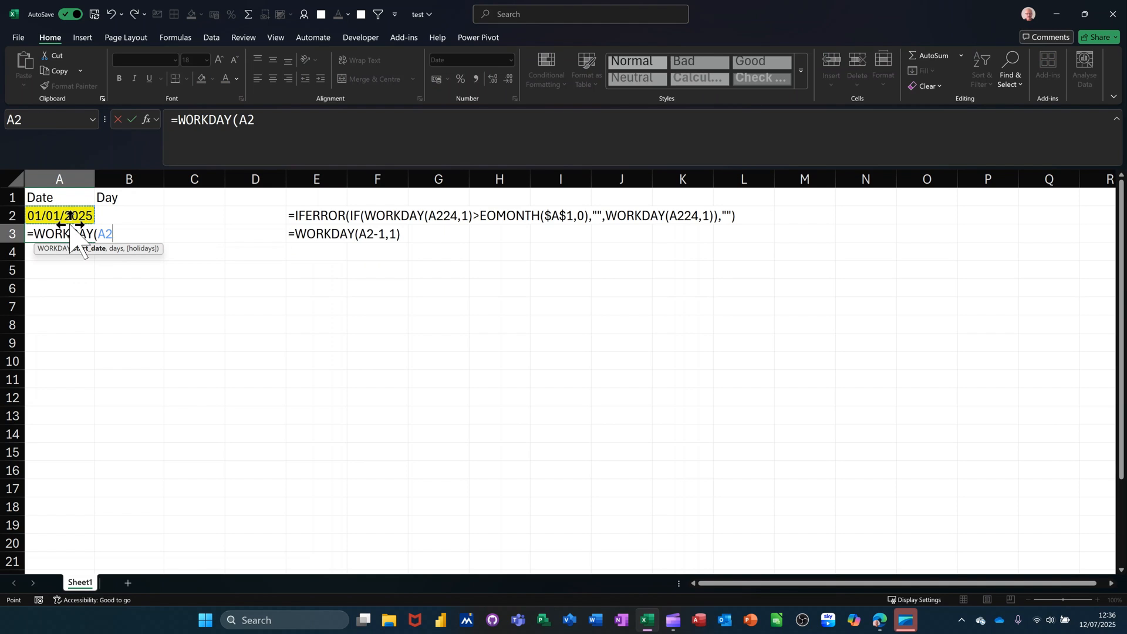
text(,)
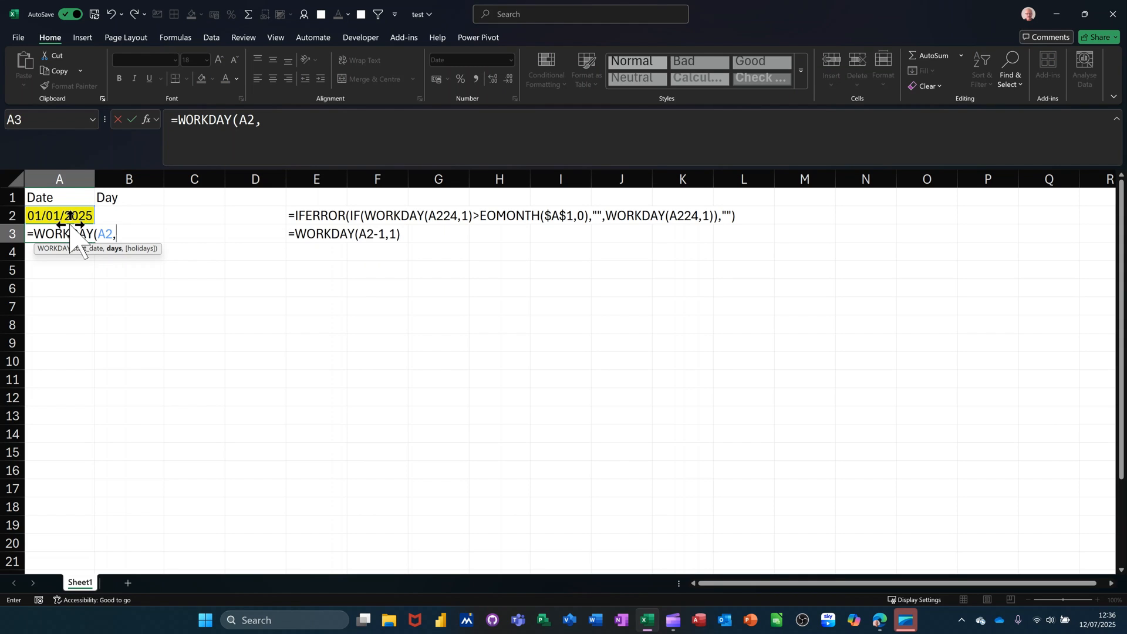
text(0))
key(Return)
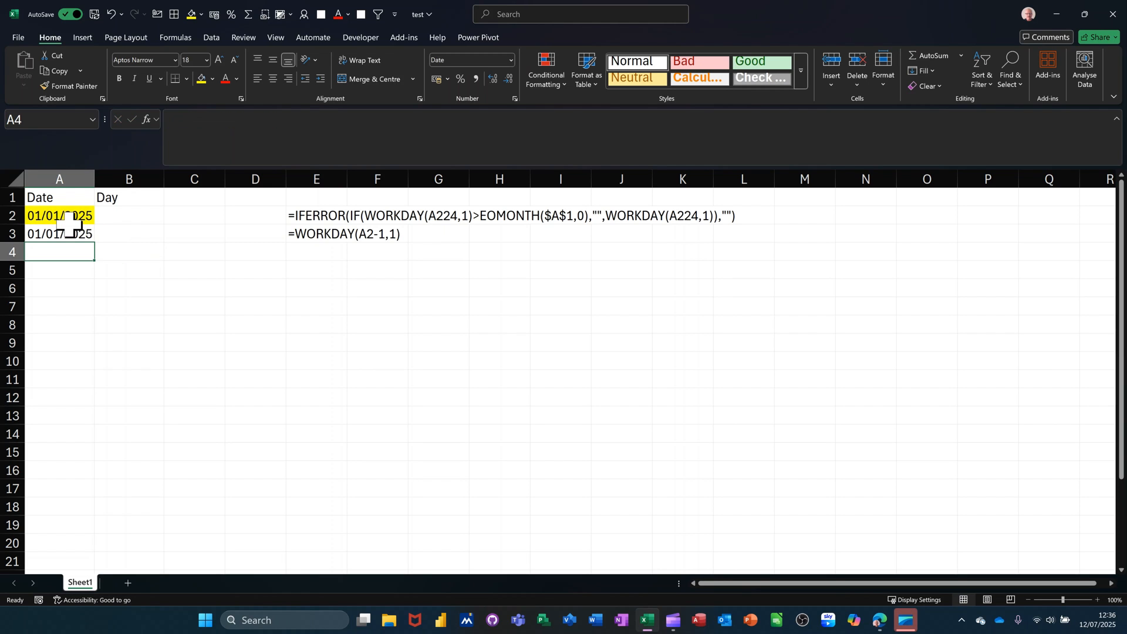
Step: Copy the A3 formula into A4 as =WORKDAY(A3,1), and fill that formula down to A7
click(72, 238)
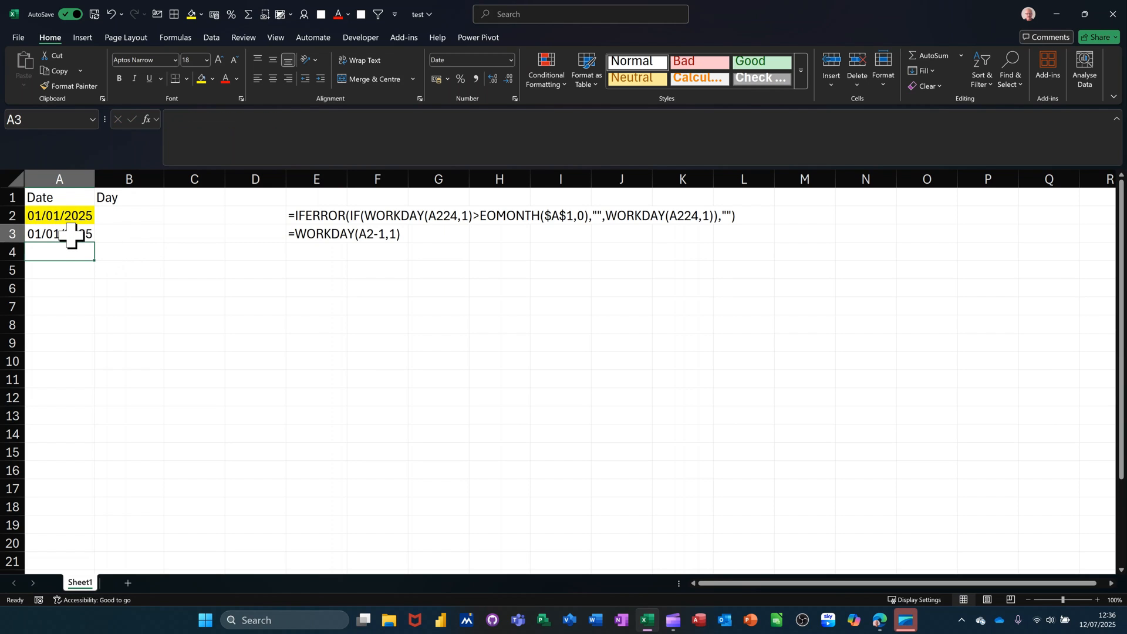
drag(96, 244, 88, 259)
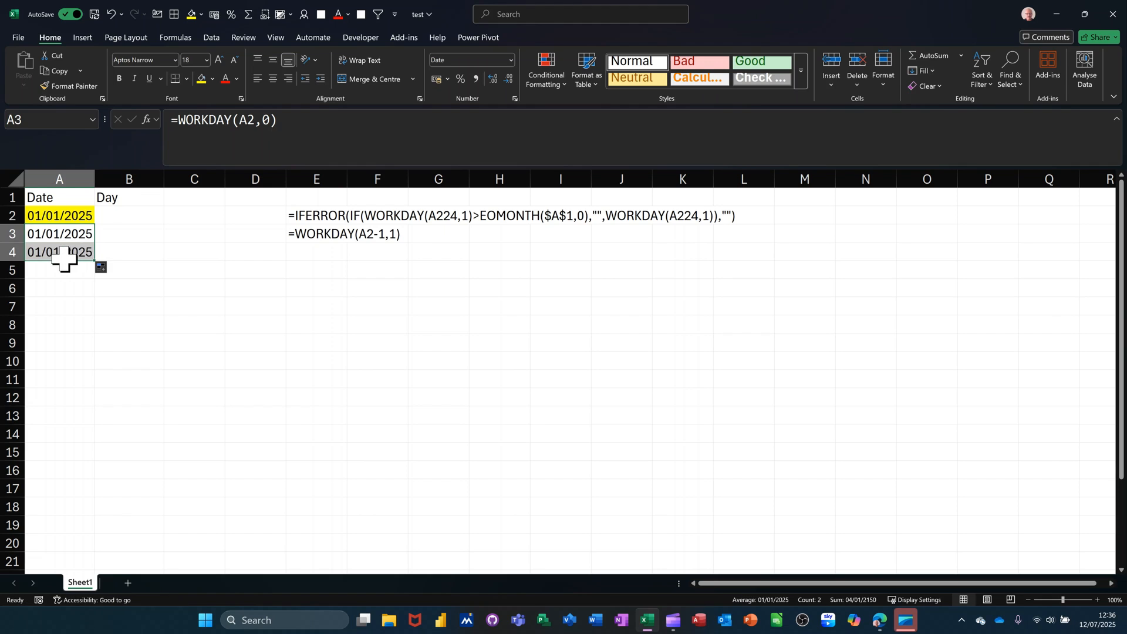
click(59, 258)
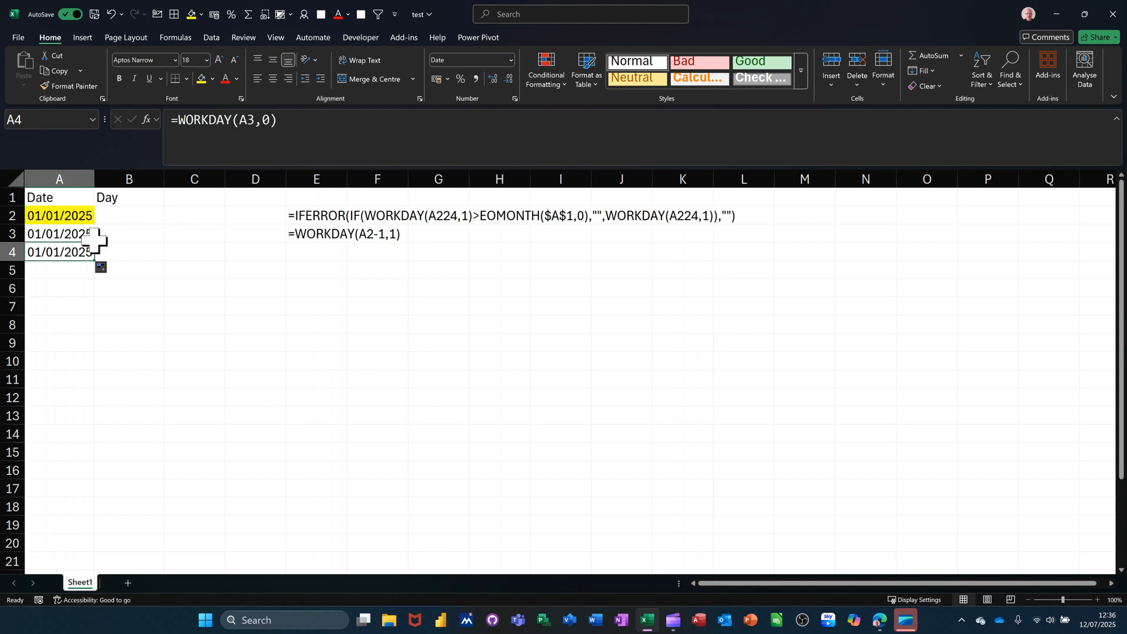
click(264, 122)
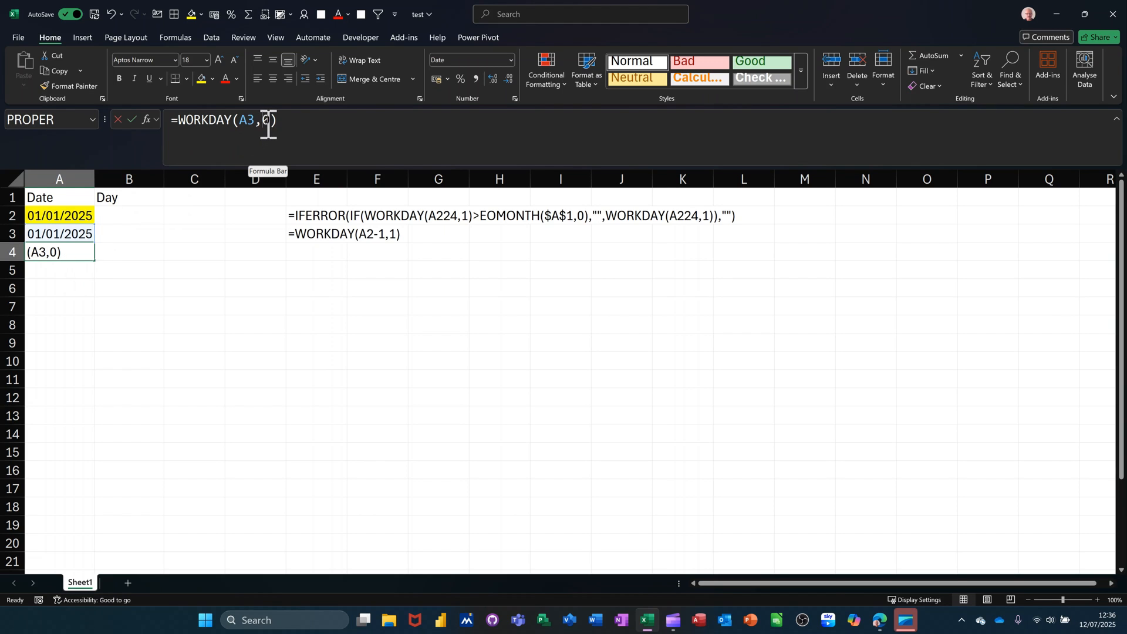
text(1)
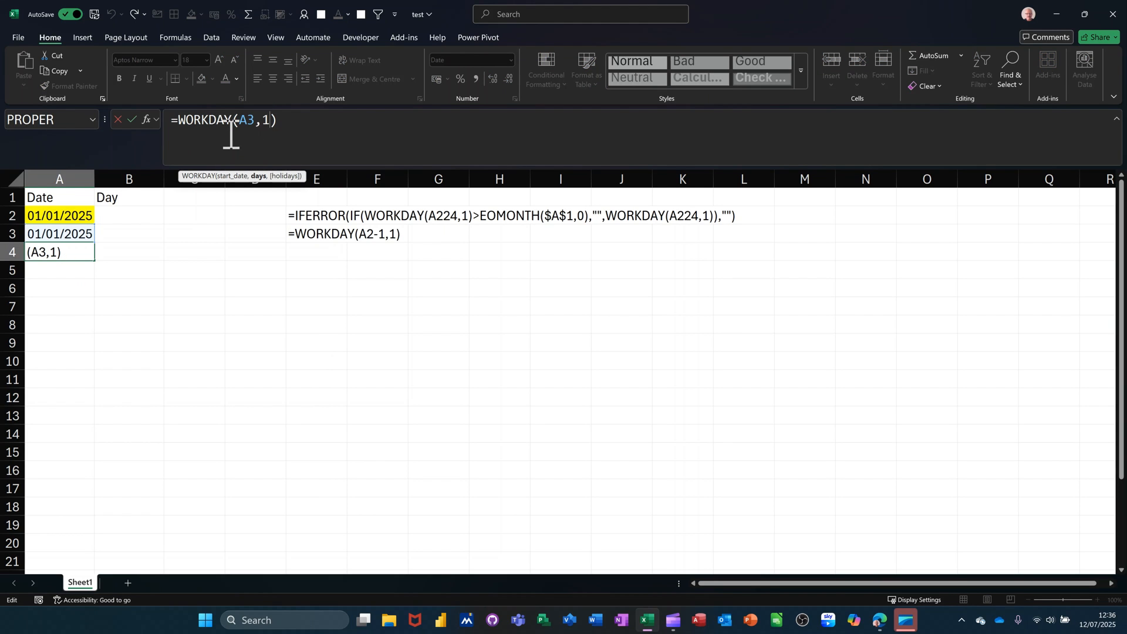
click(133, 120)
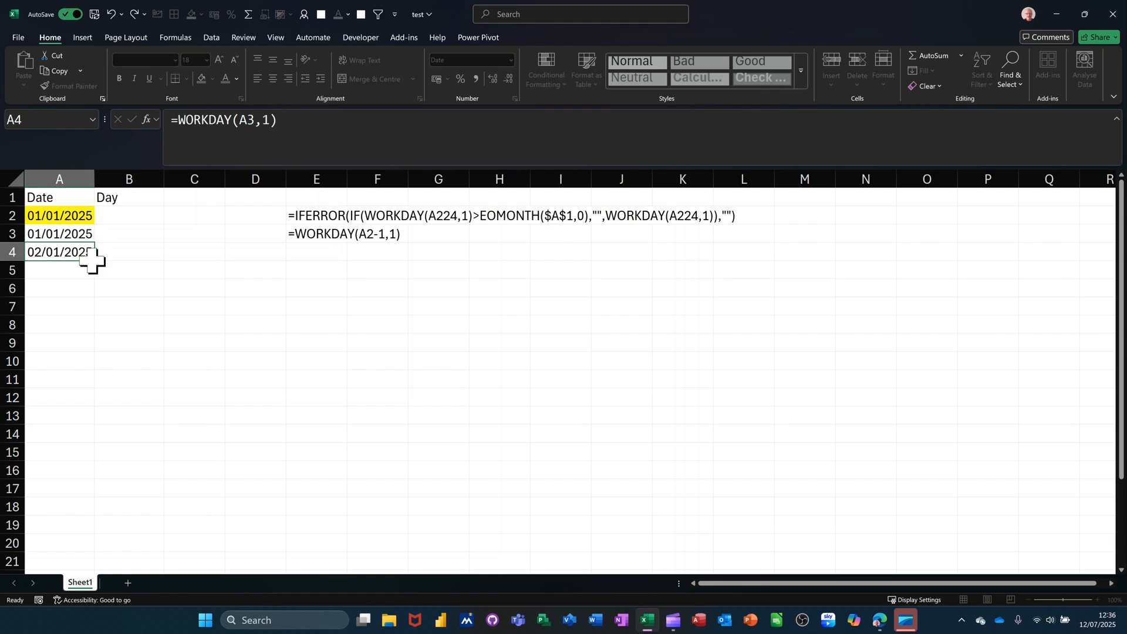
drag(97, 262, 94, 315)
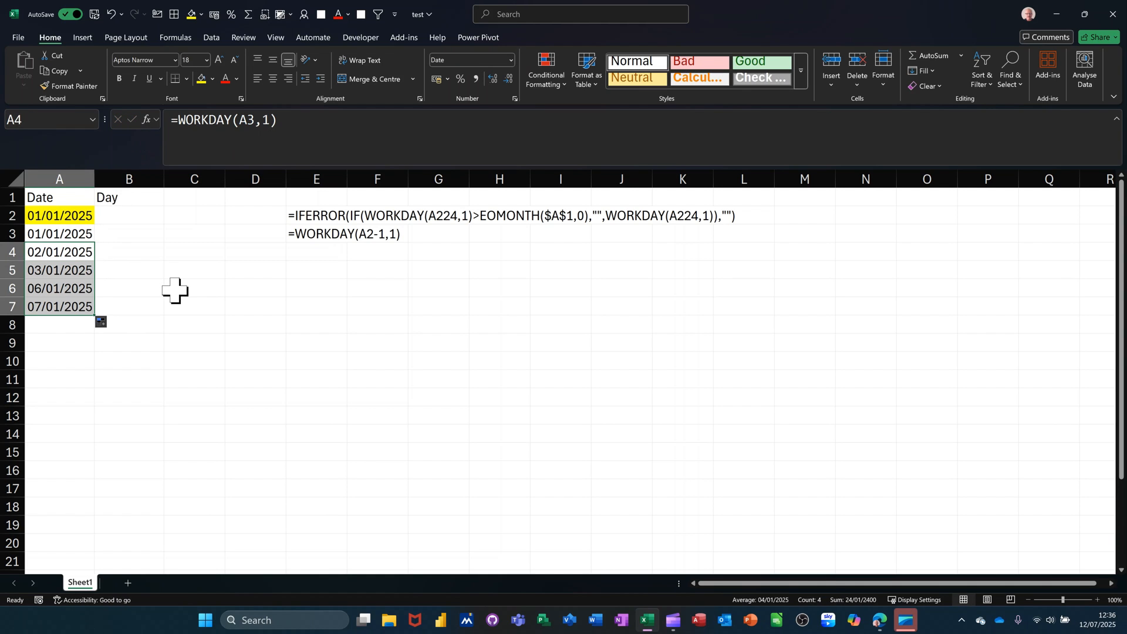
Step: Enter the formula =A3 in cell B3 of the Day column
click(131, 235)
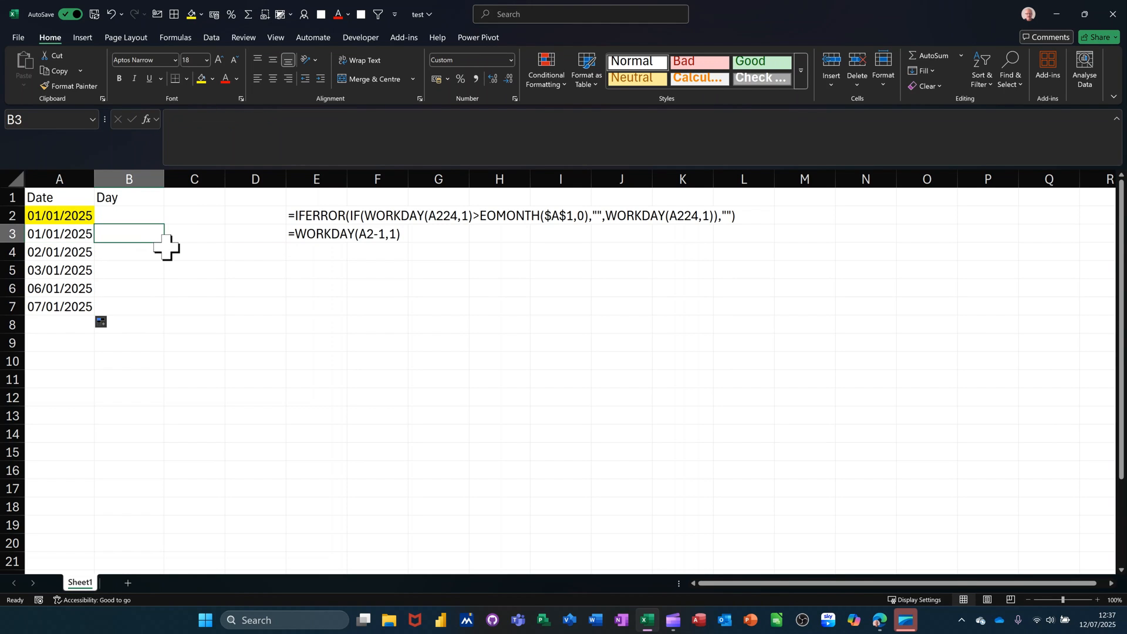
text(=)
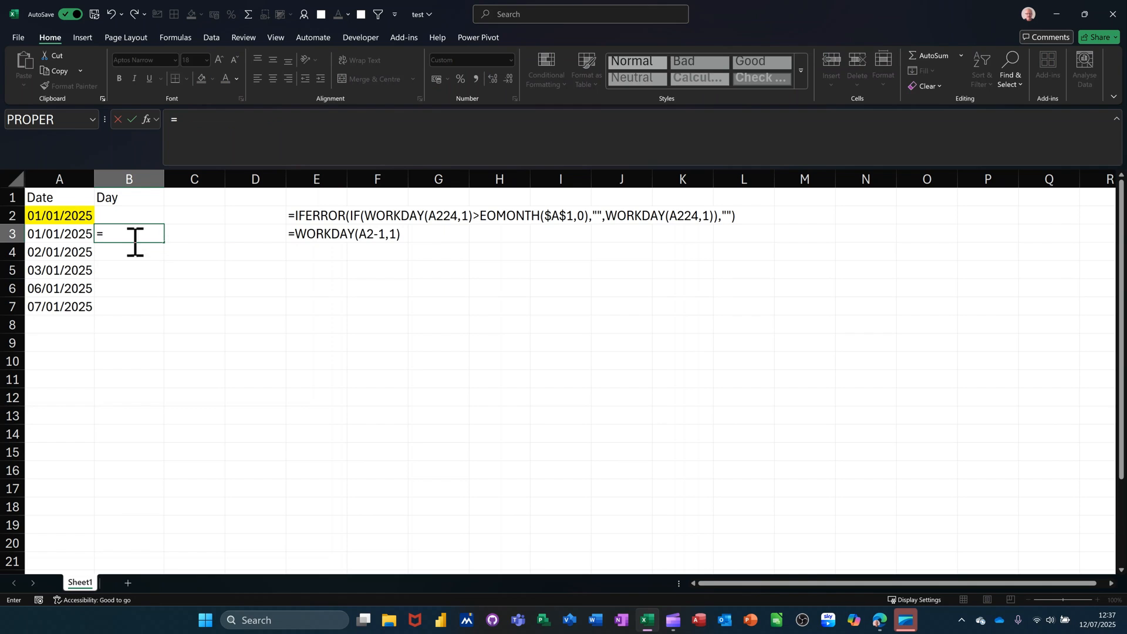
click(77, 235)
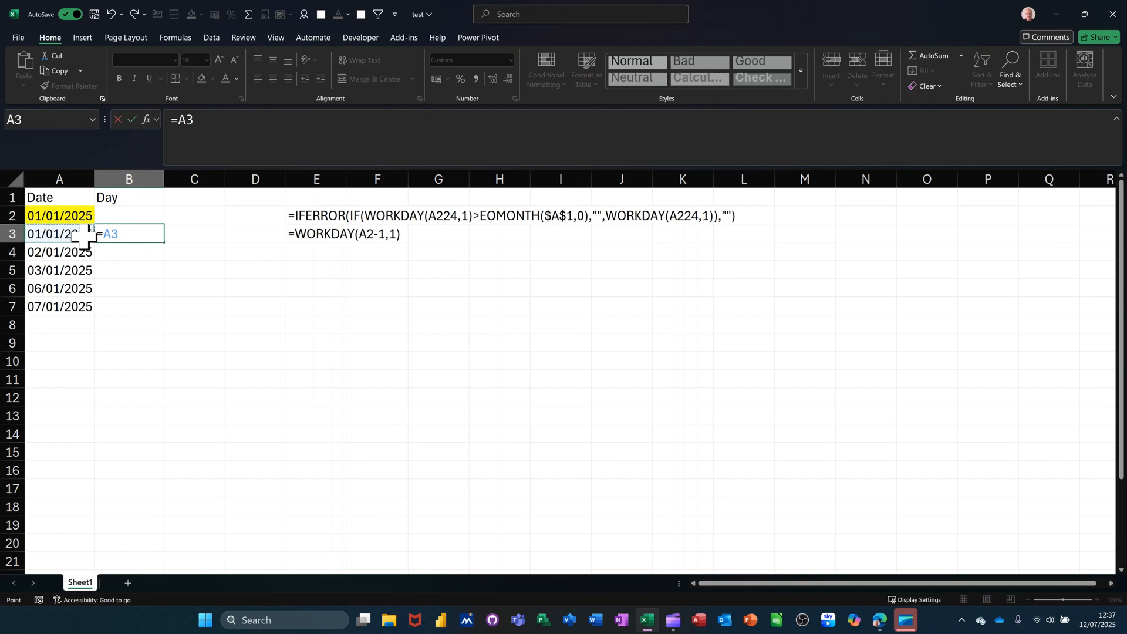
click(132, 119)
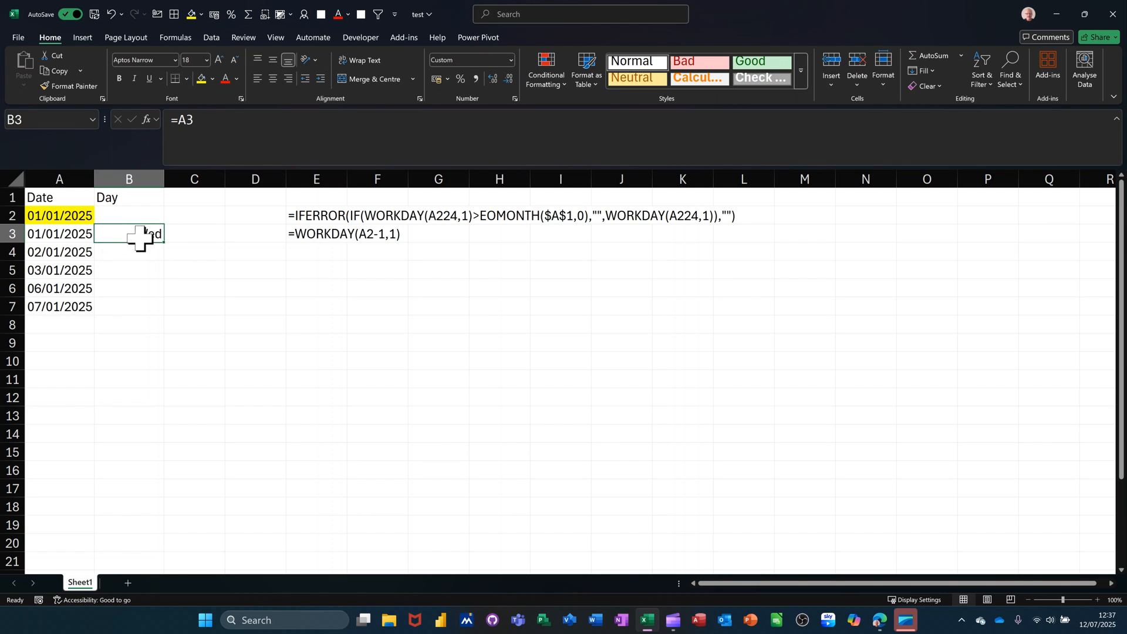
Step: Apply the custom number format ddd to B3 and fill the cell down to B7
click(515, 99)
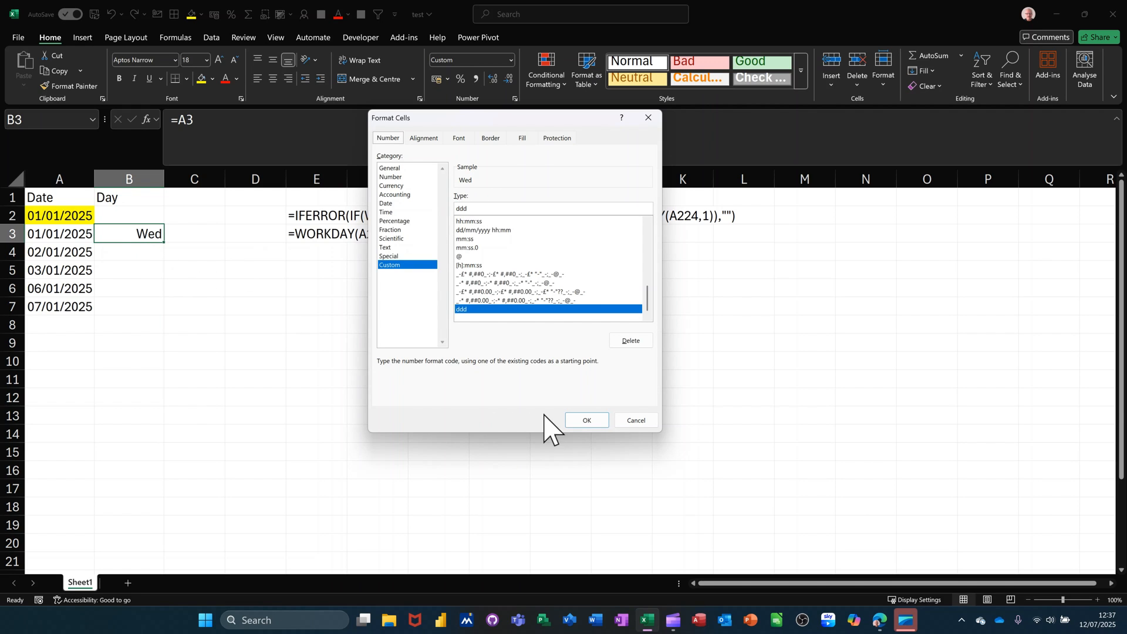
click(587, 420)
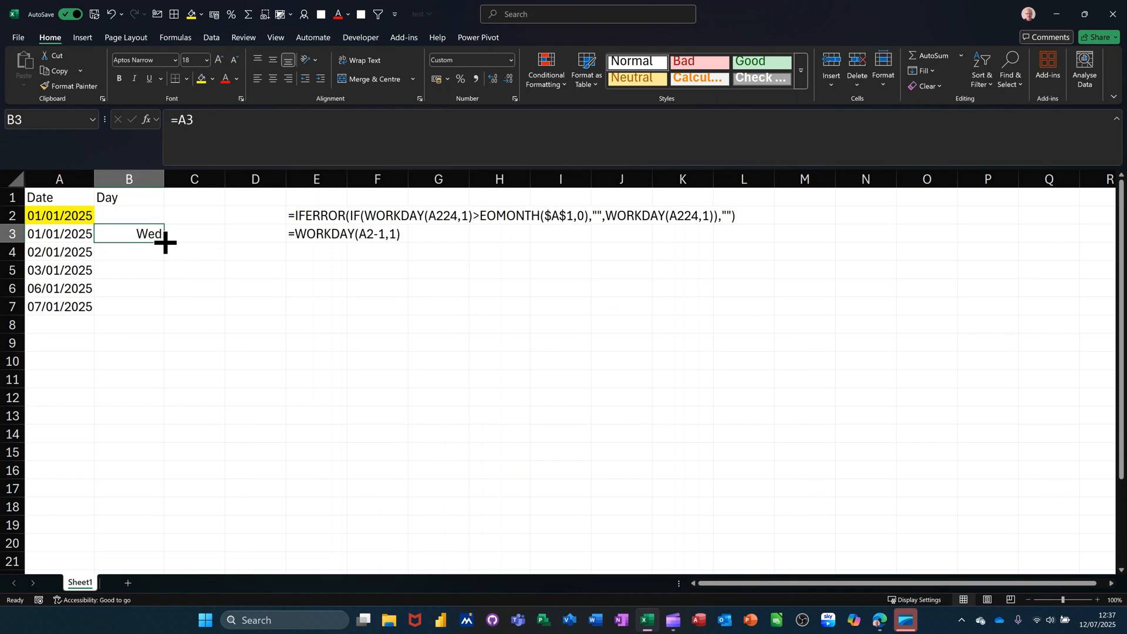
drag(164, 243, 161, 315)
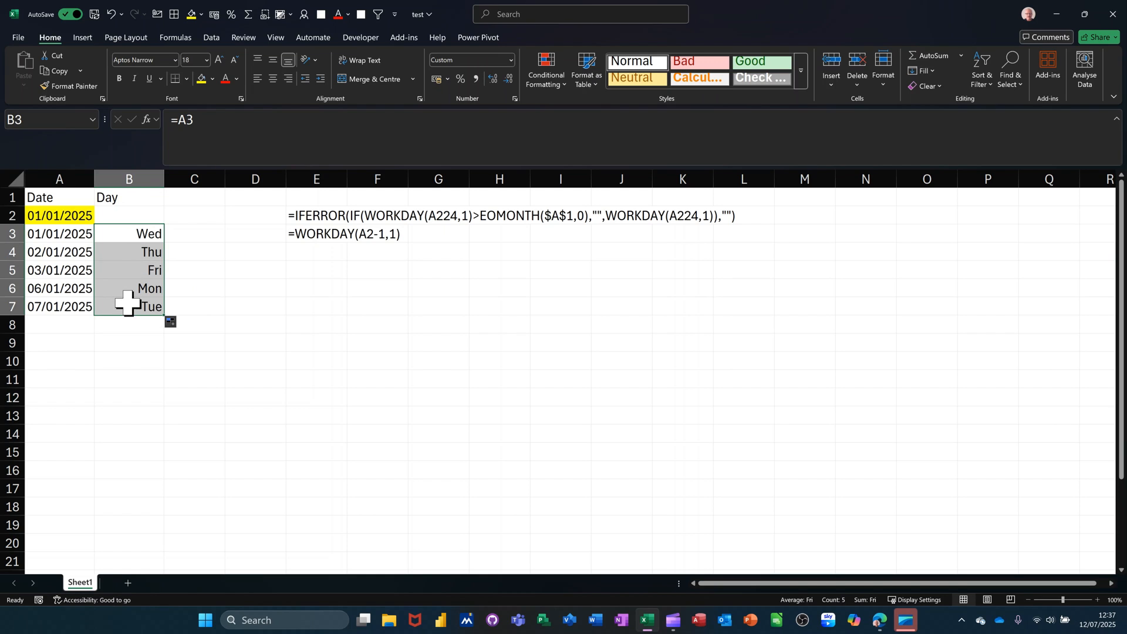
Step: Set the start date in A2 to 01/02/2025 and check the first weekday in B3
click(47, 217)
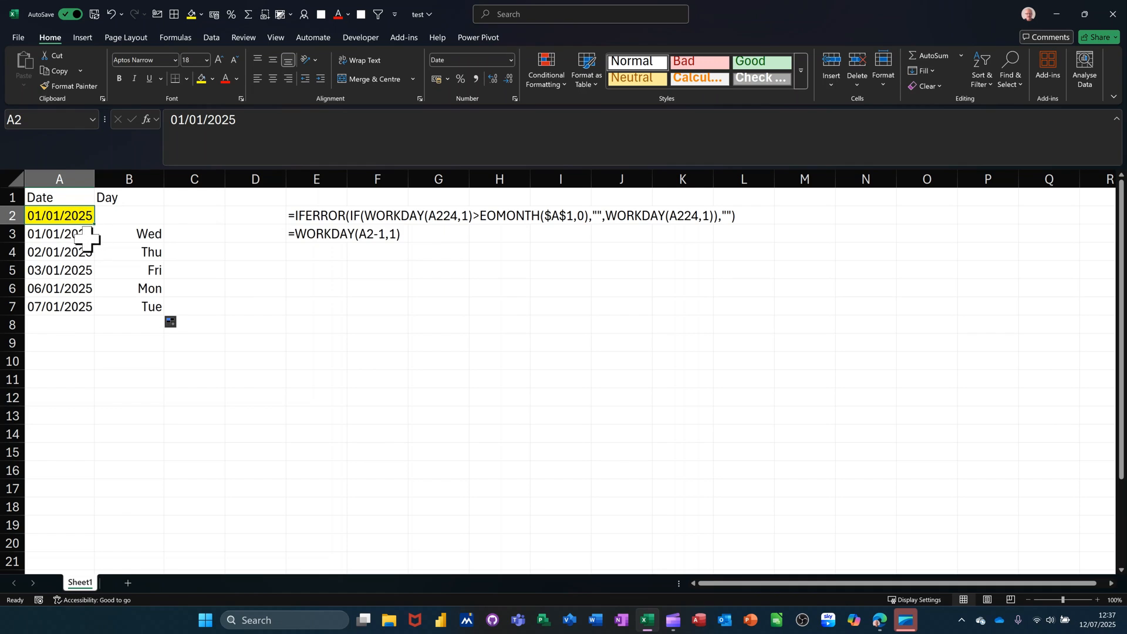
click(199, 122)
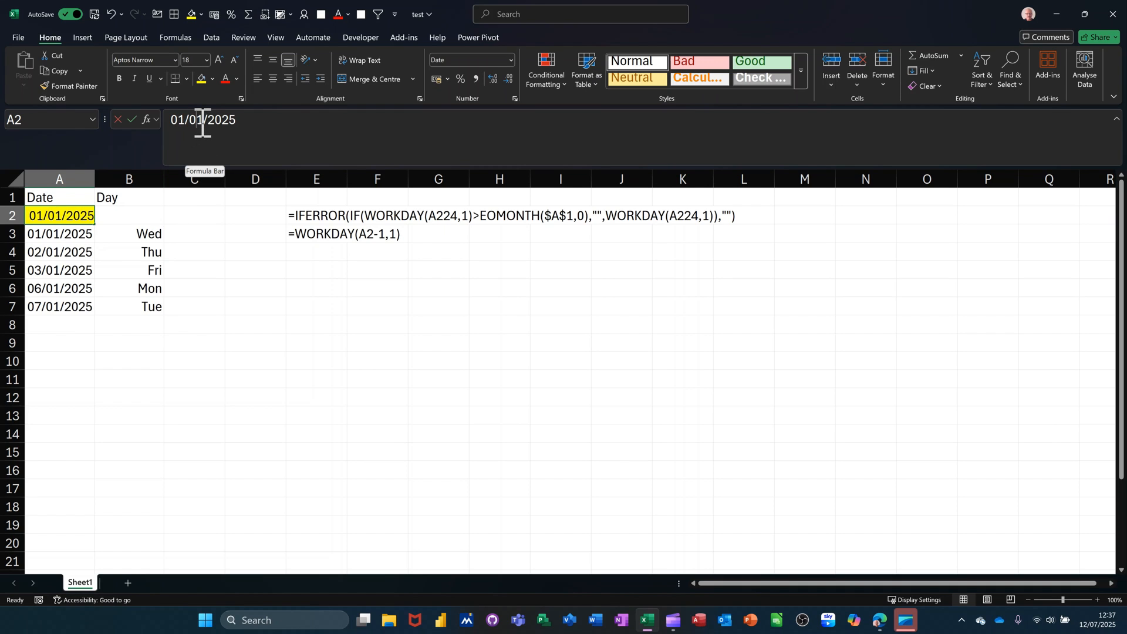
click(200, 125)
click(202, 123)
key(BackSpace)
text(2)
key(Return)
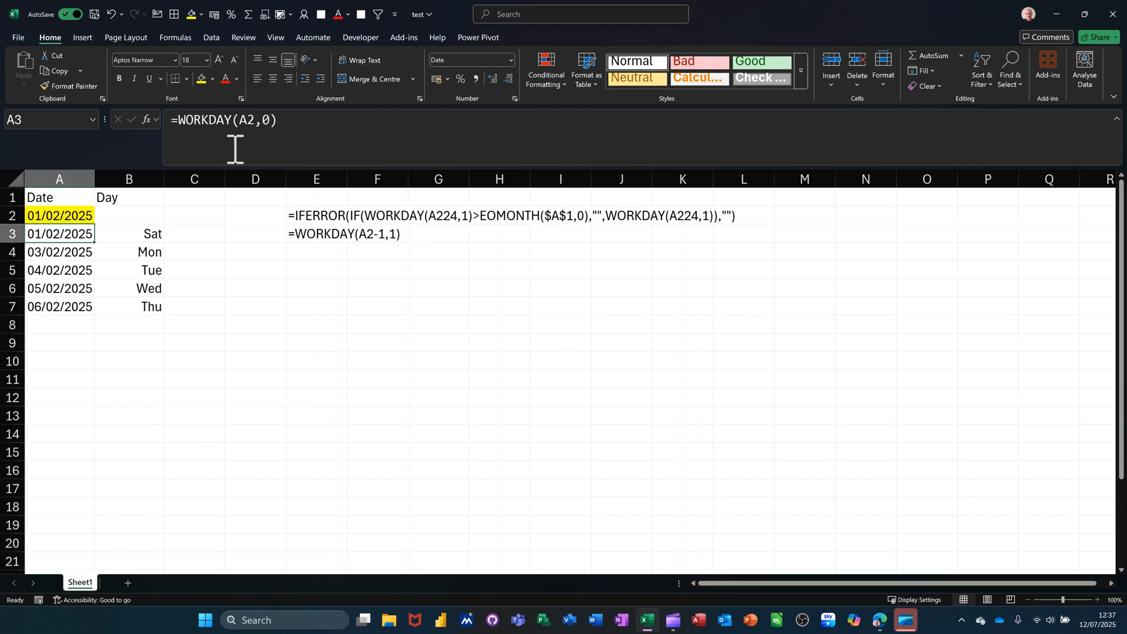
click(132, 235)
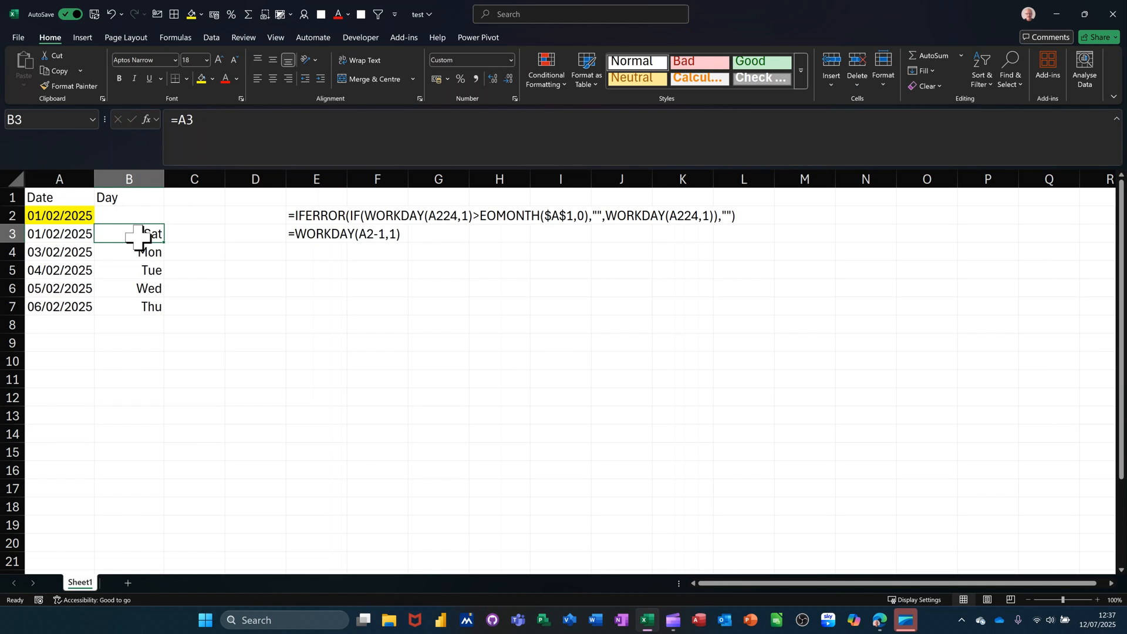
Step: Change the formula in A3 to =WORKDAY(A2-1,1) and compare it with the formula in A4
click(78, 234)
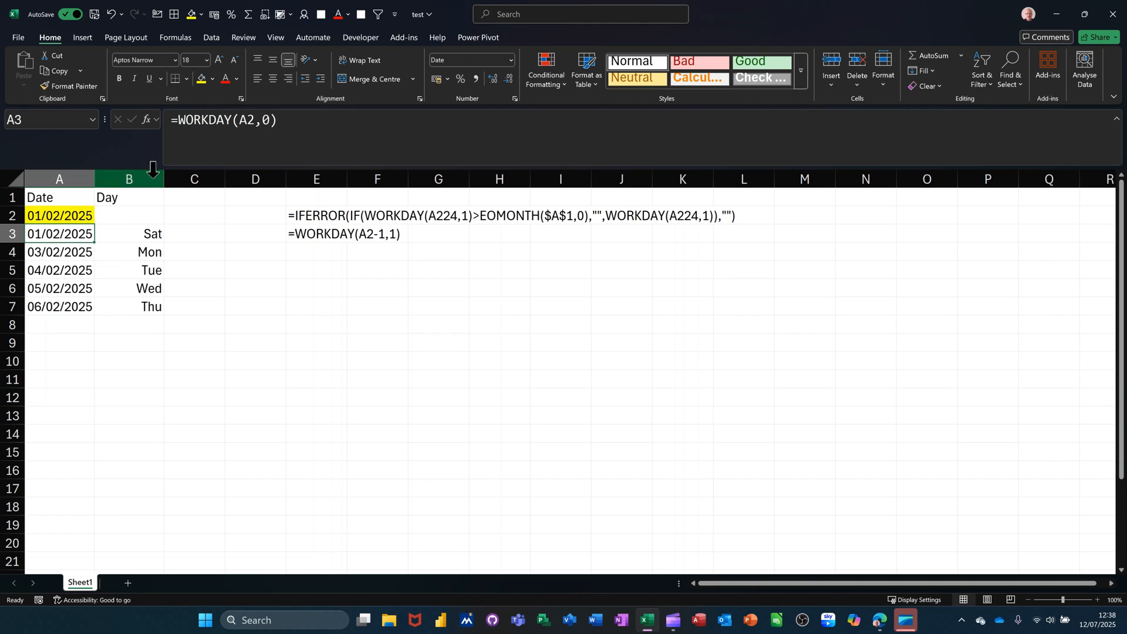
click(256, 120)
text(-1)
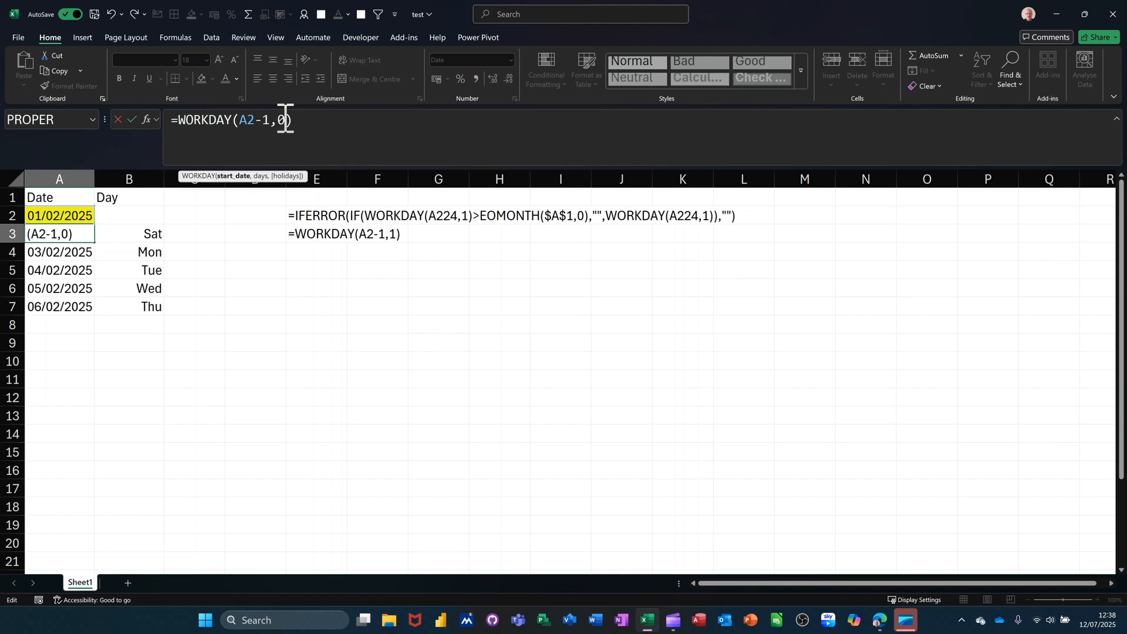
double_click(281, 121)
text(1)
click(132, 120)
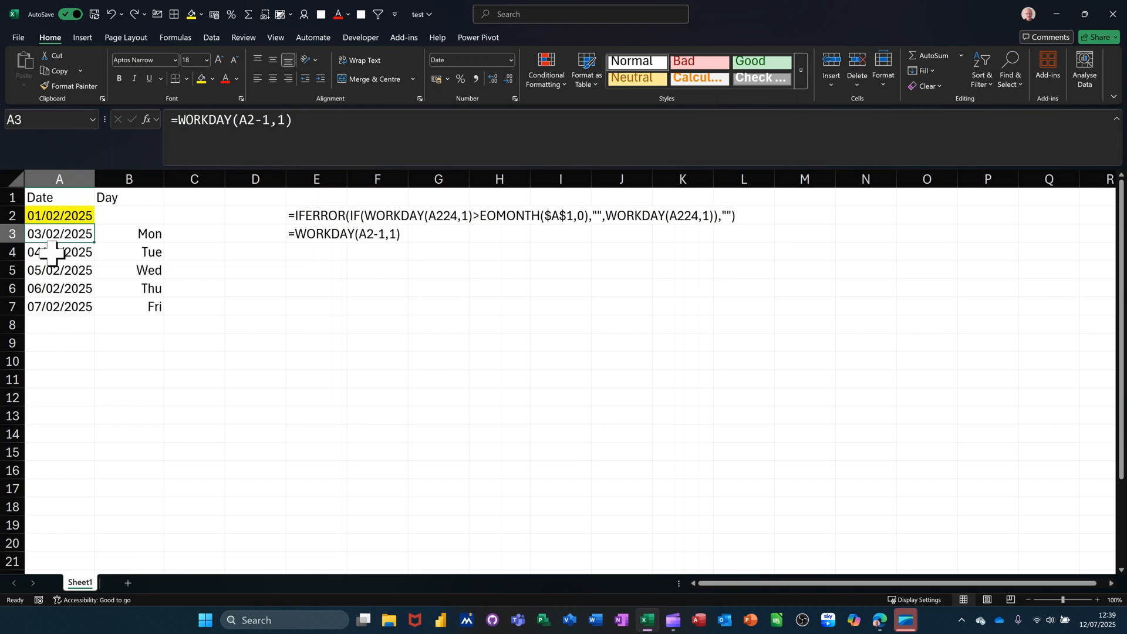
click(53, 253)
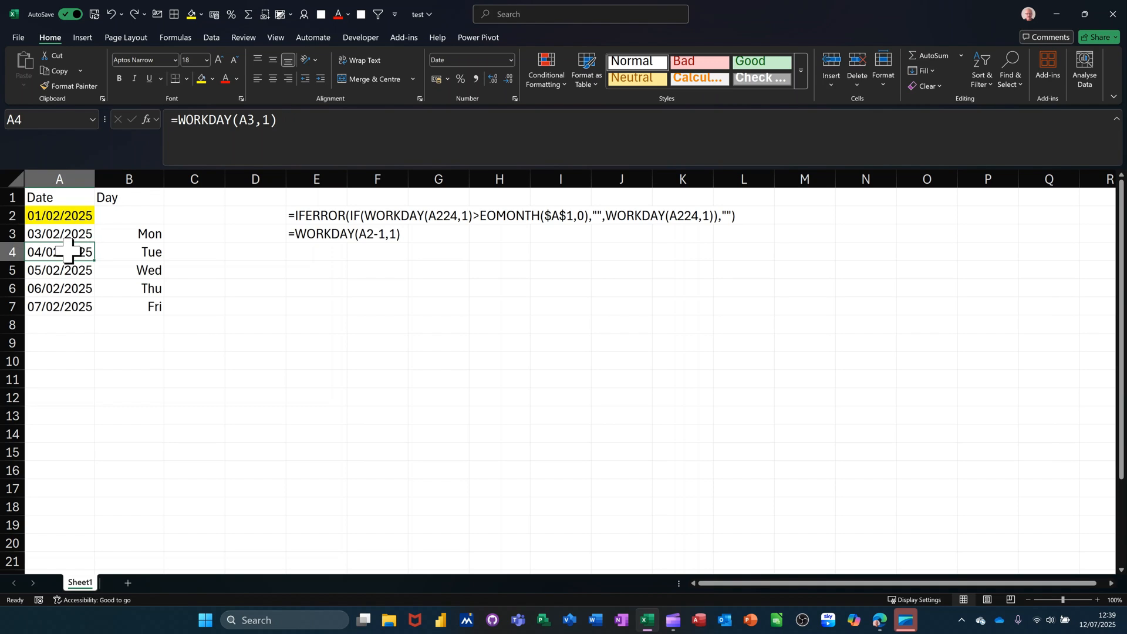
click(52, 236)
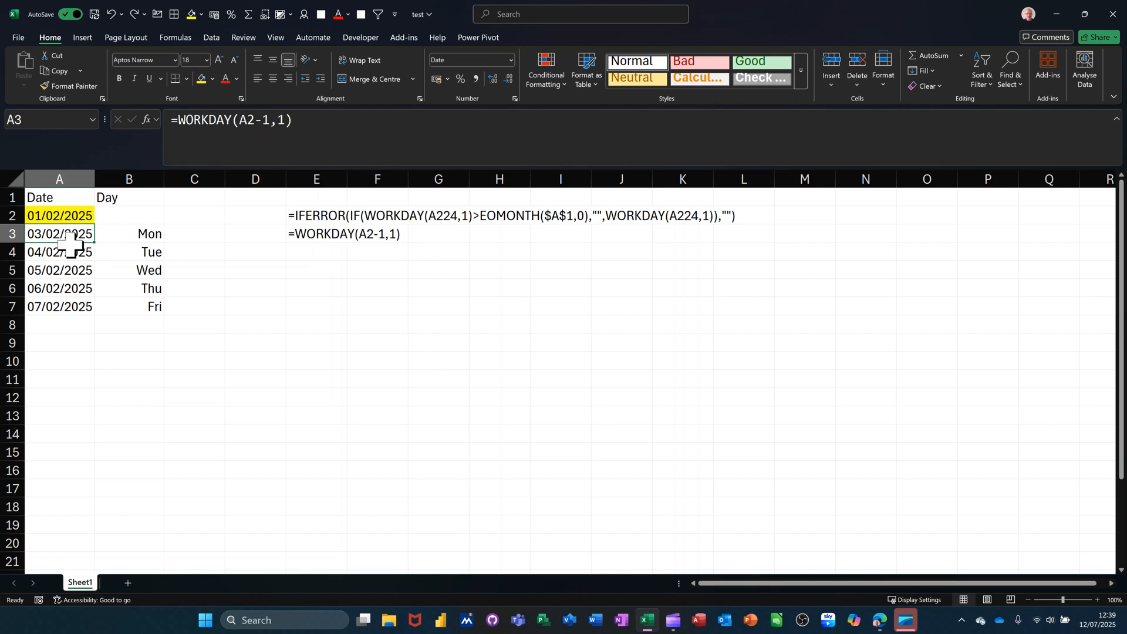
click(61, 250)
click(68, 233)
Step: Set the start date in A2 to 01/11/2025 and check the formula in A4
click(63, 216)
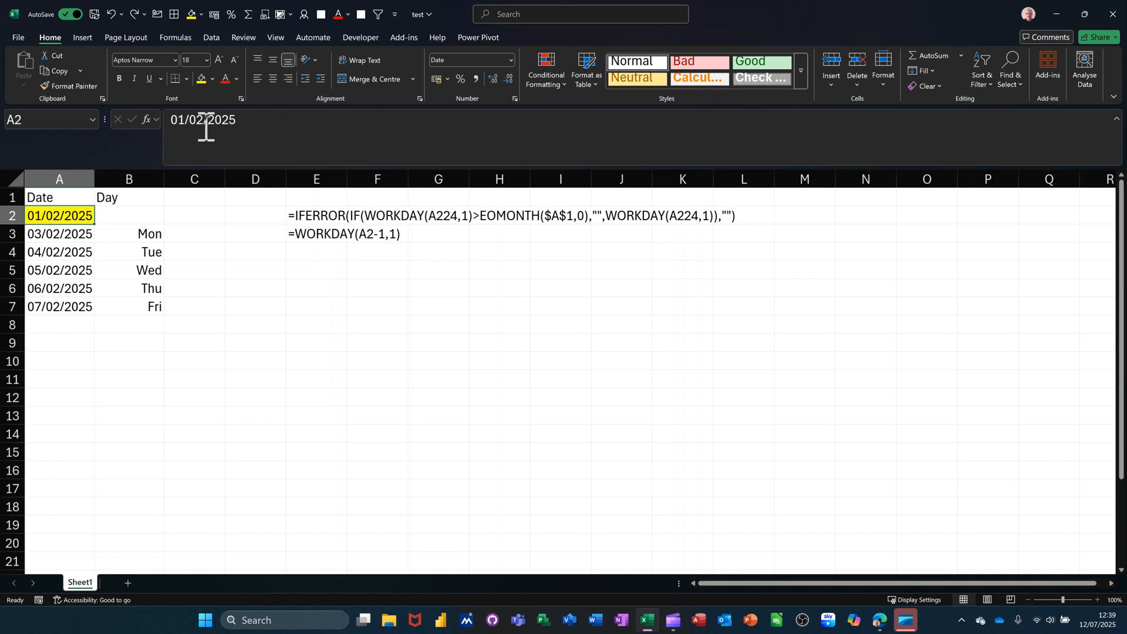
drag(190, 120, 204, 120)
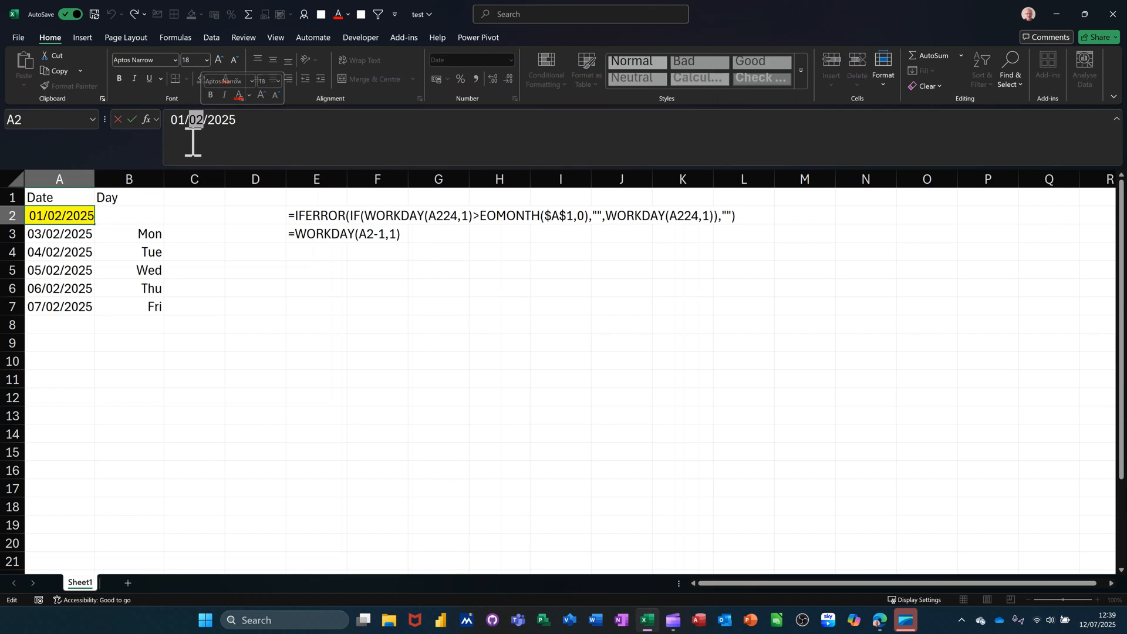
text(11)
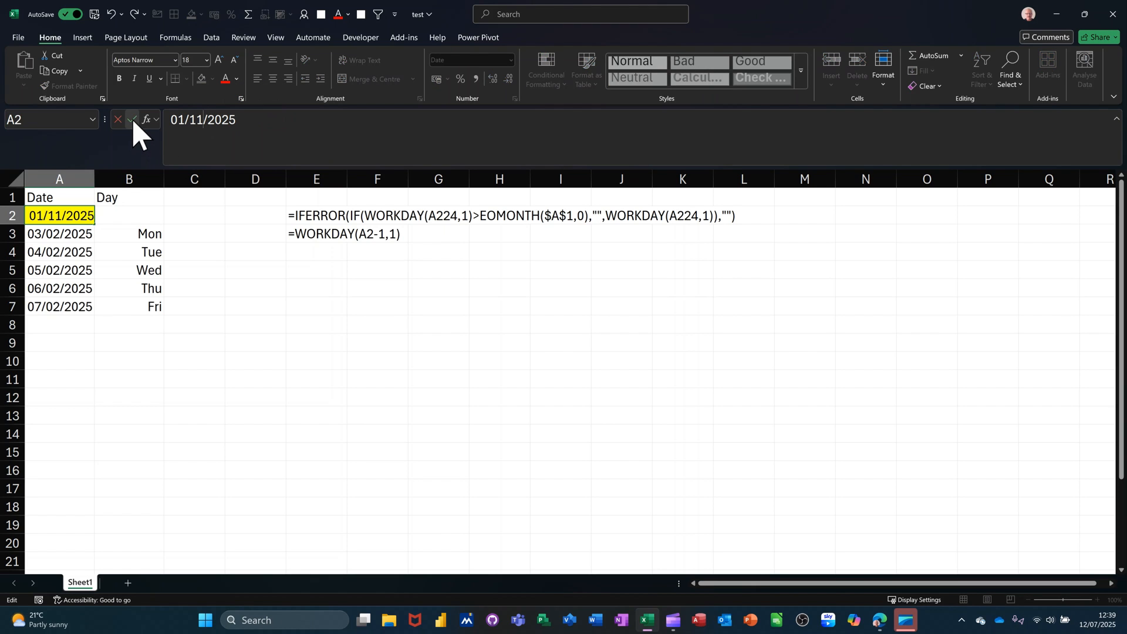
click(132, 122)
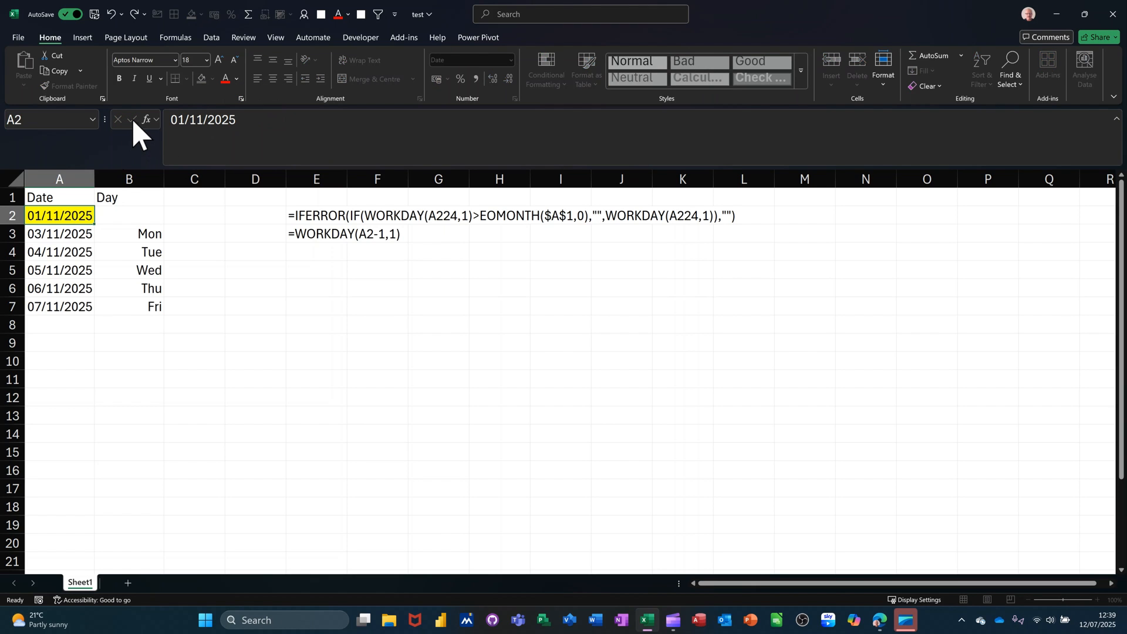
click(60, 251)
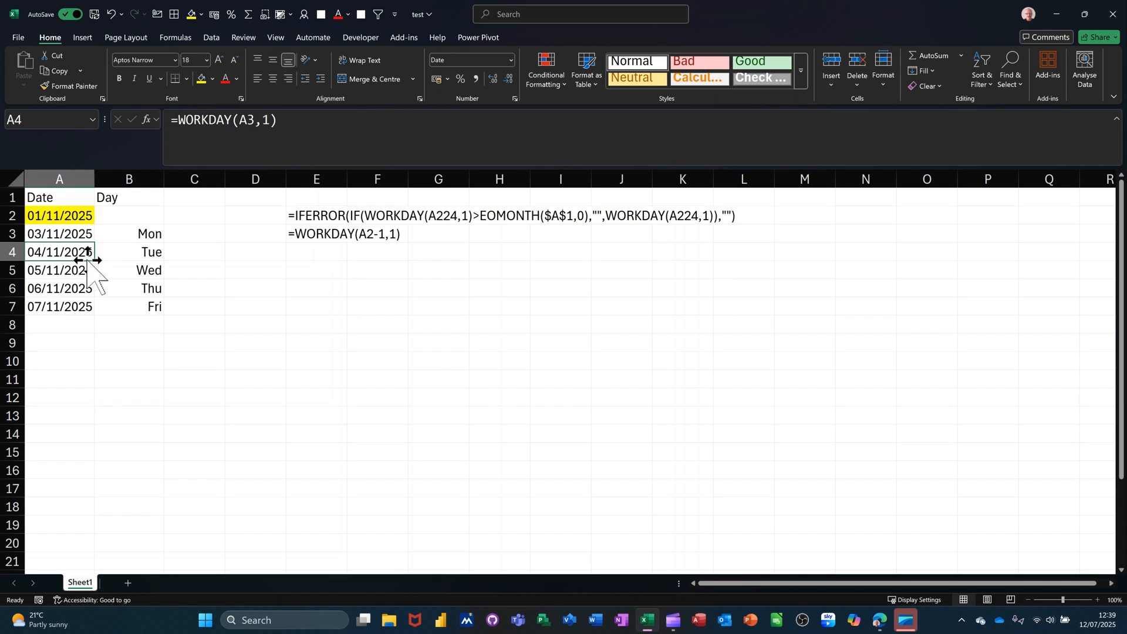
Step: Fill the date and weekday formulas from A7:B7 down to row 23 and check the formula in A23
click(52, 235)
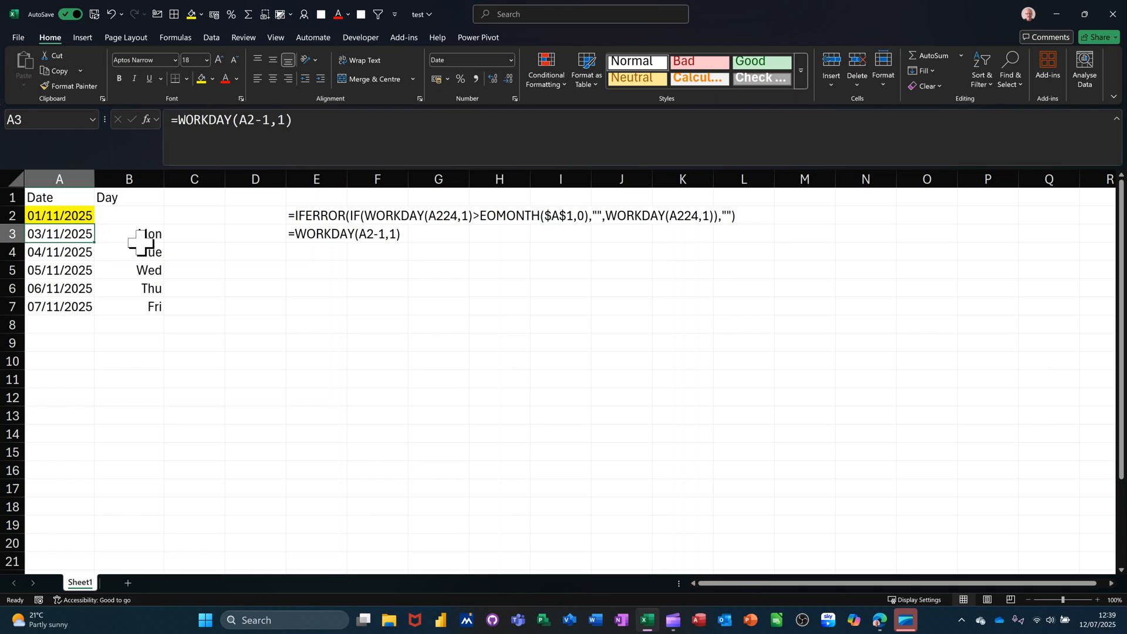
drag(55, 305, 115, 311)
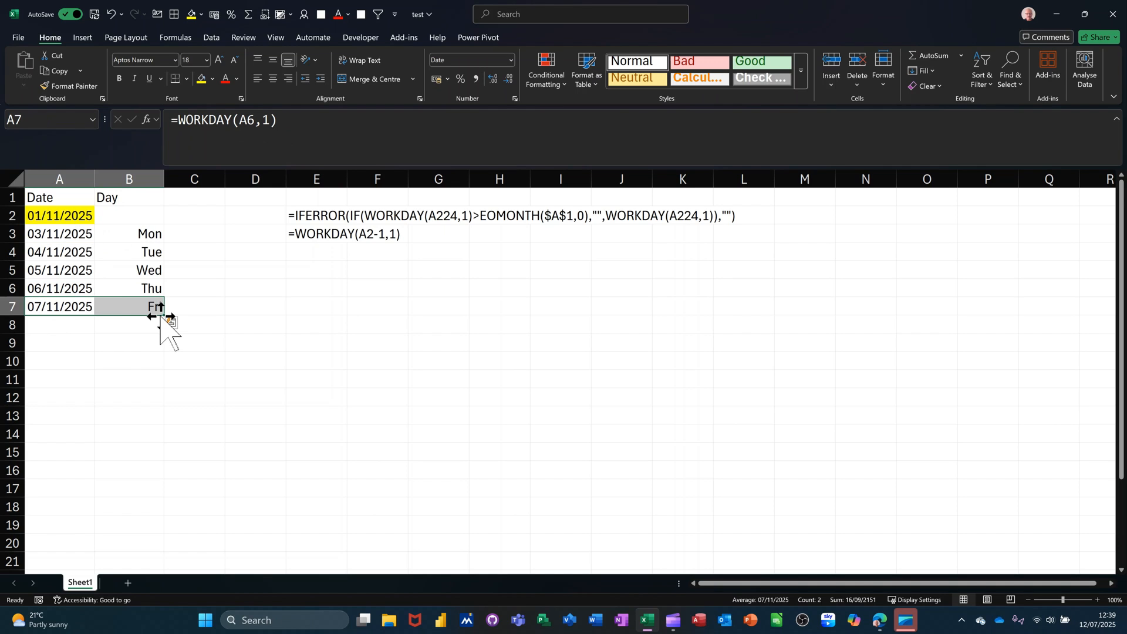
drag(163, 316, 146, 554)
scroll(176, 417, down, 2)
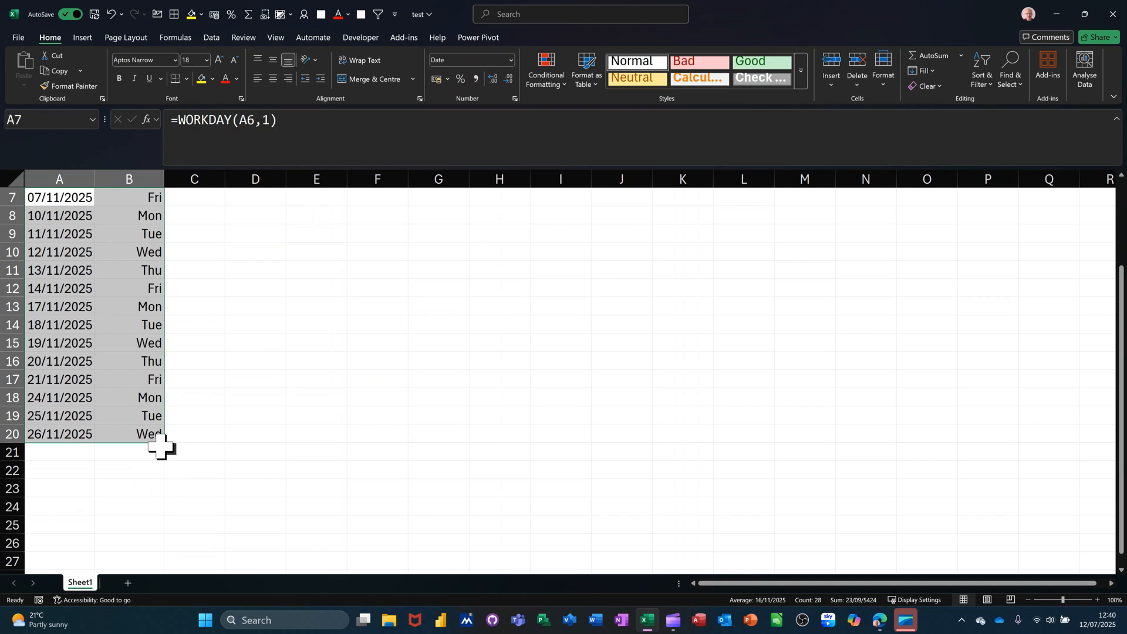
drag(166, 446, 164, 498)
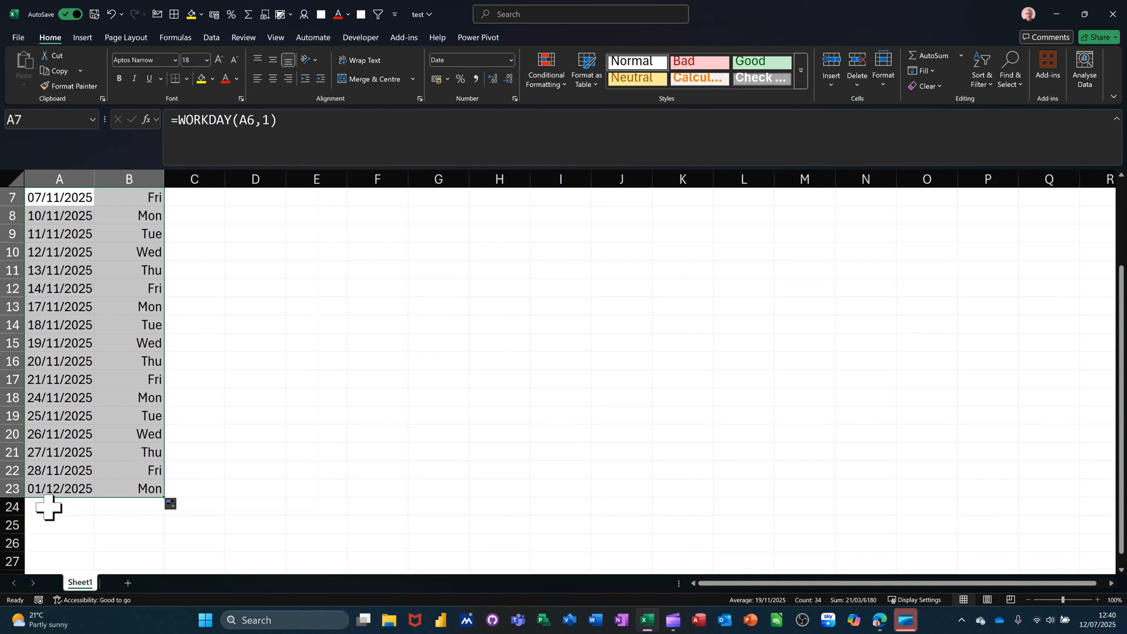
click(53, 488)
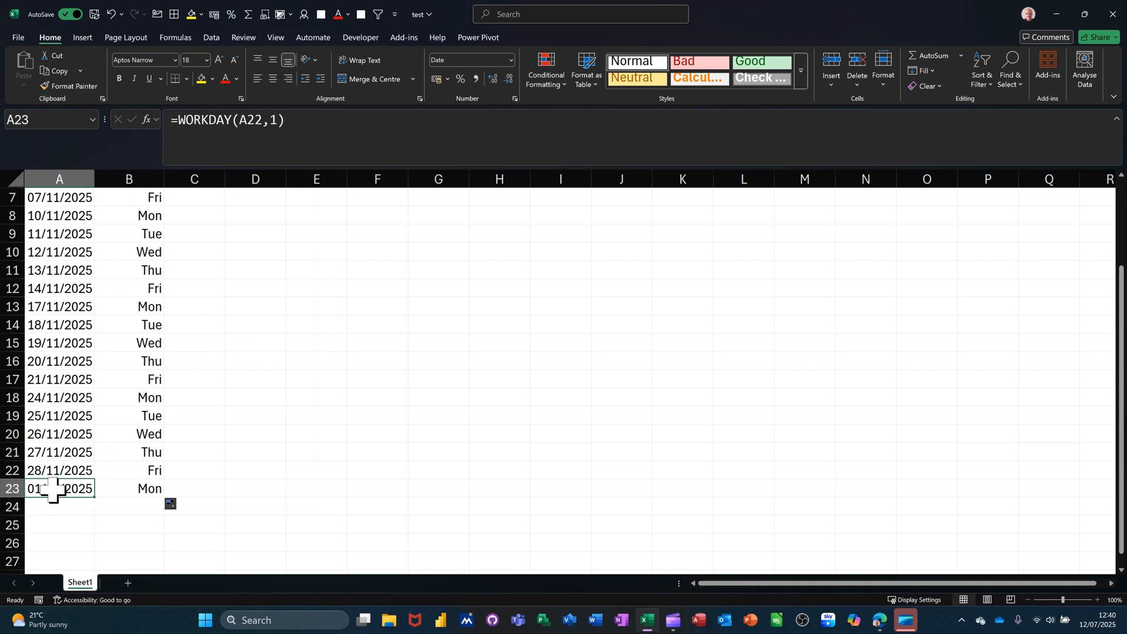
drag(56, 488, 120, 494)
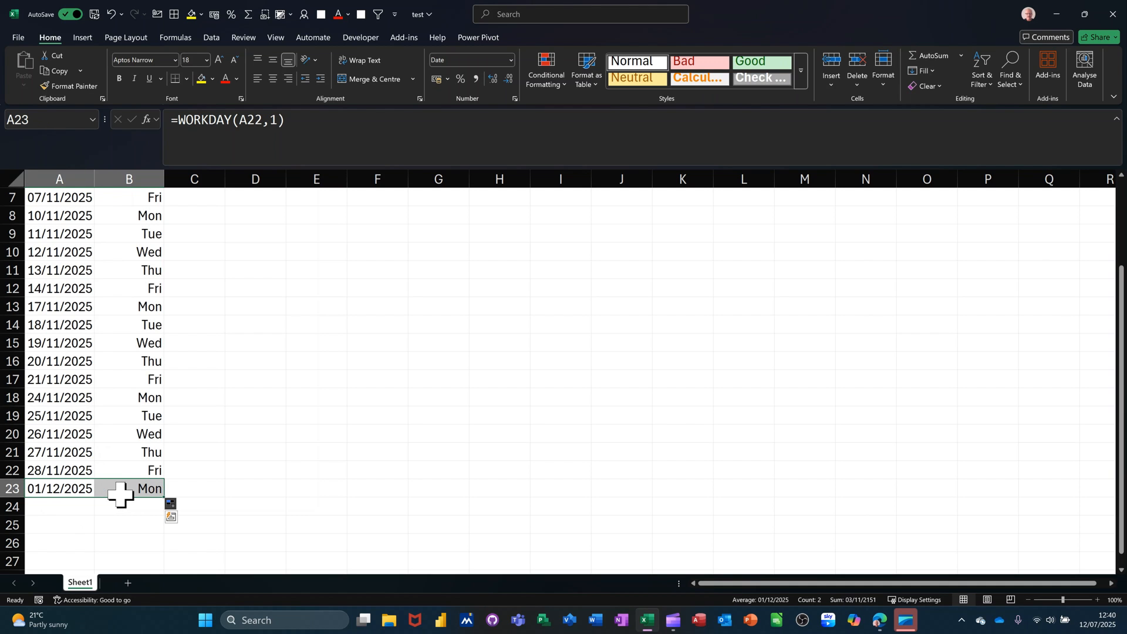
click(70, 506)
Step: Set the start date in A2 to 01/2/2025 and check the last date's formula in A23
scroll(70, 440, up, 2)
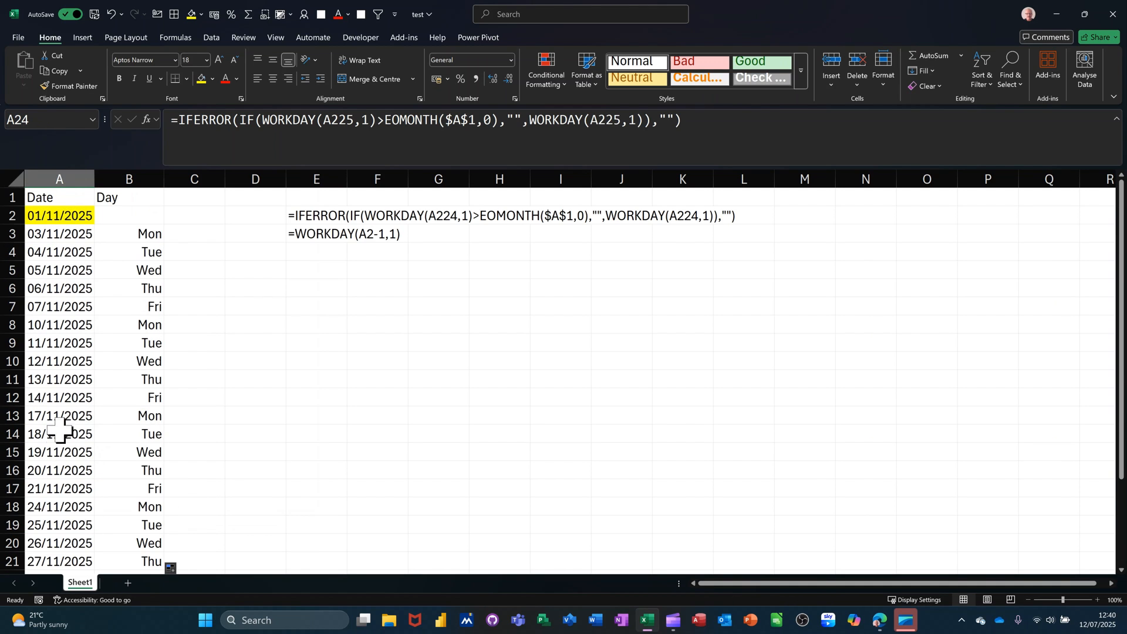
click(61, 216)
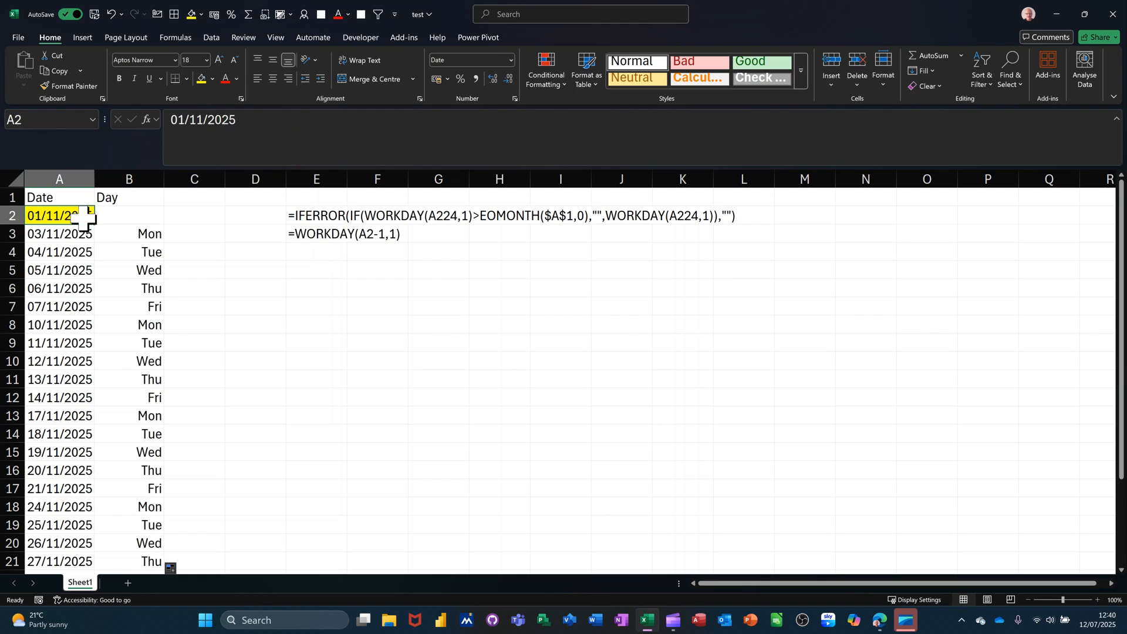
click(194, 123)
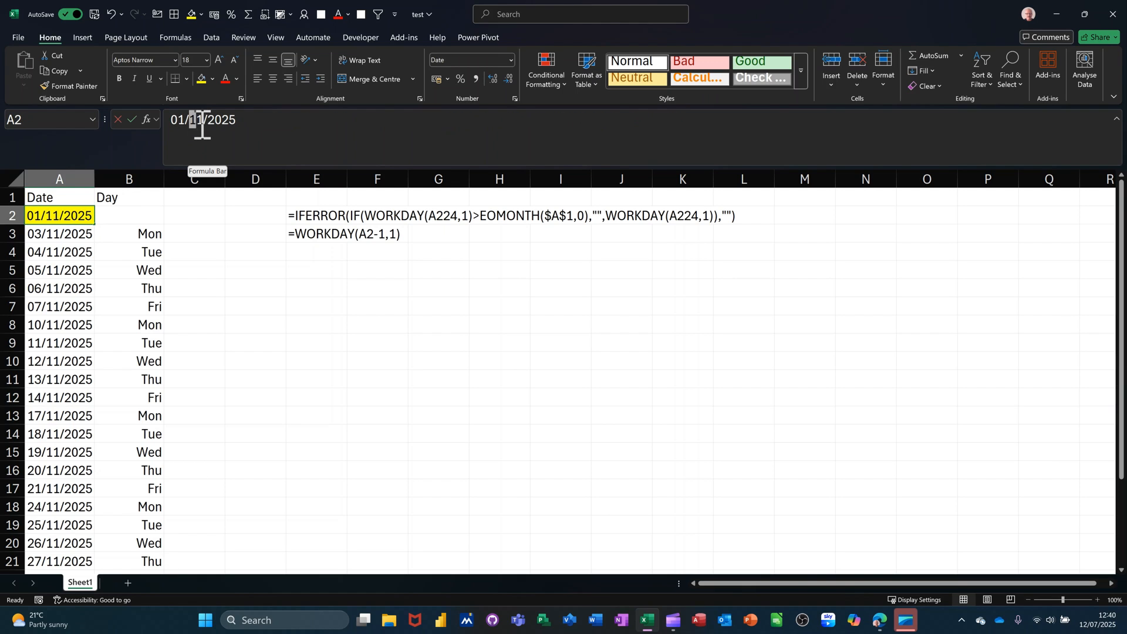
text(2)
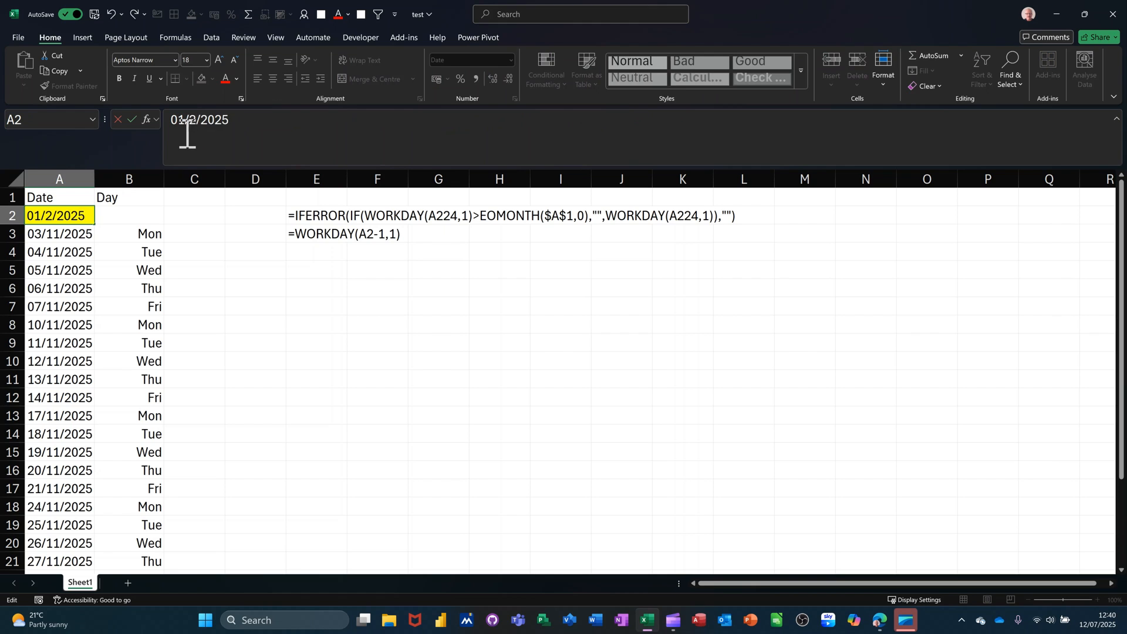
key(Return)
scroll(122, 374, down, 5)
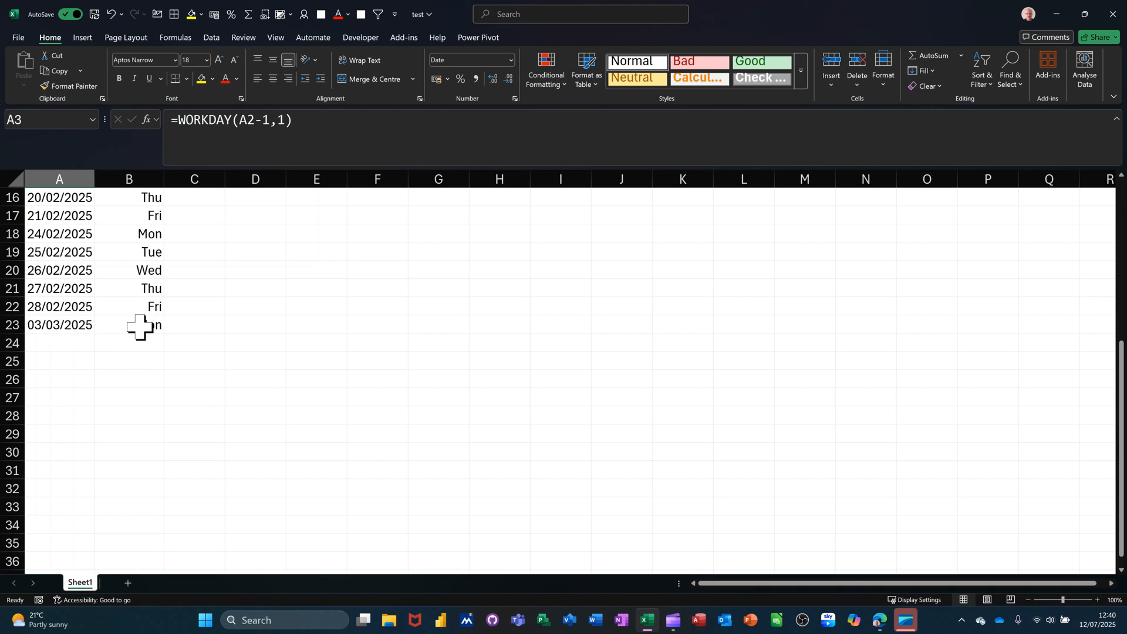
click(83, 327)
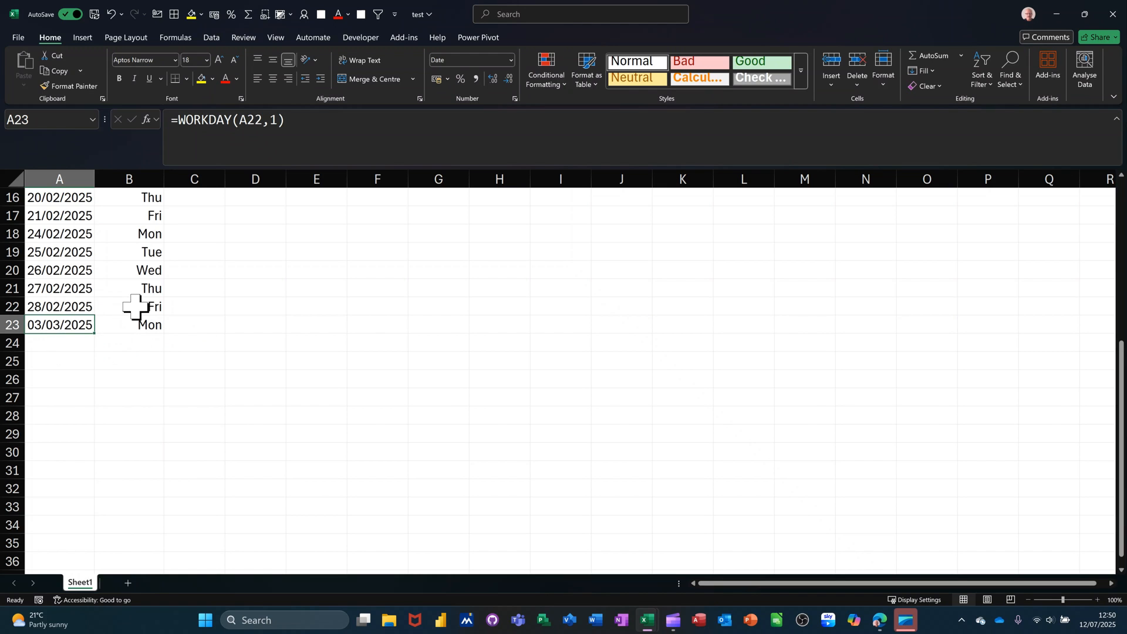
Step: Change the EOMONTH reference in the E2 formula text to $A$2
scroll(423, 329, up, 5)
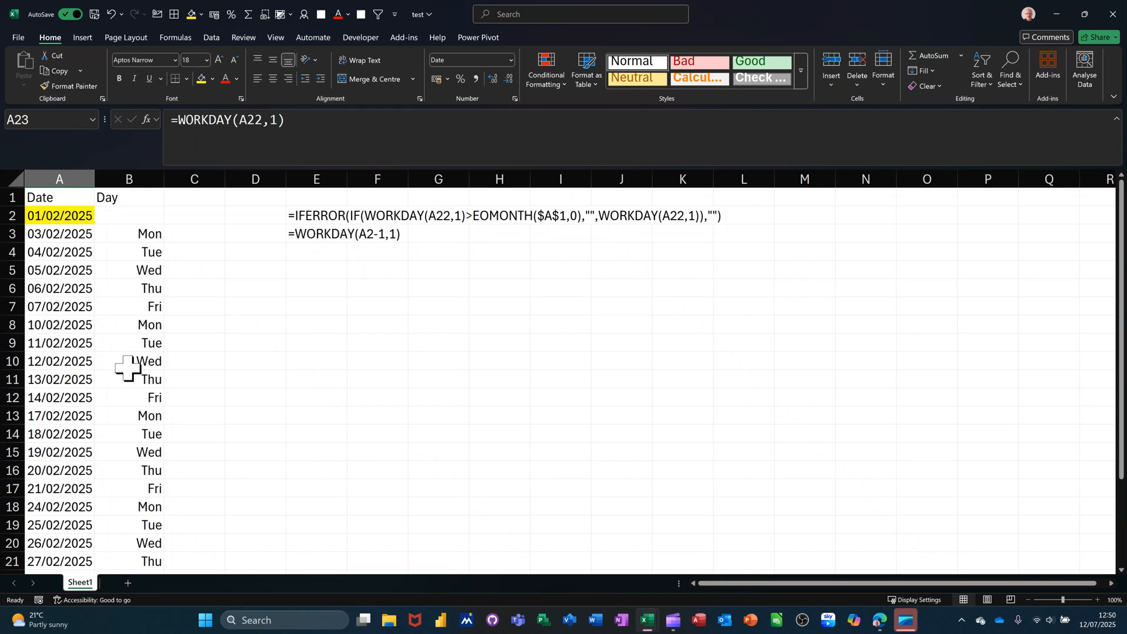
scroll(47, 411, down, 4)
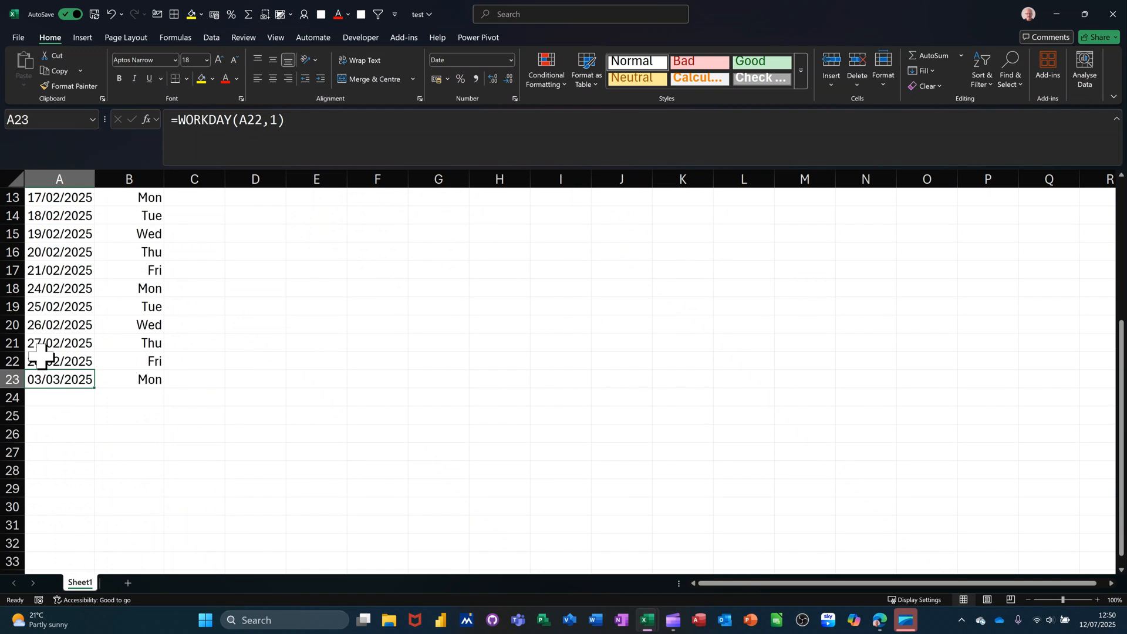
scroll(428, 296, up, 4)
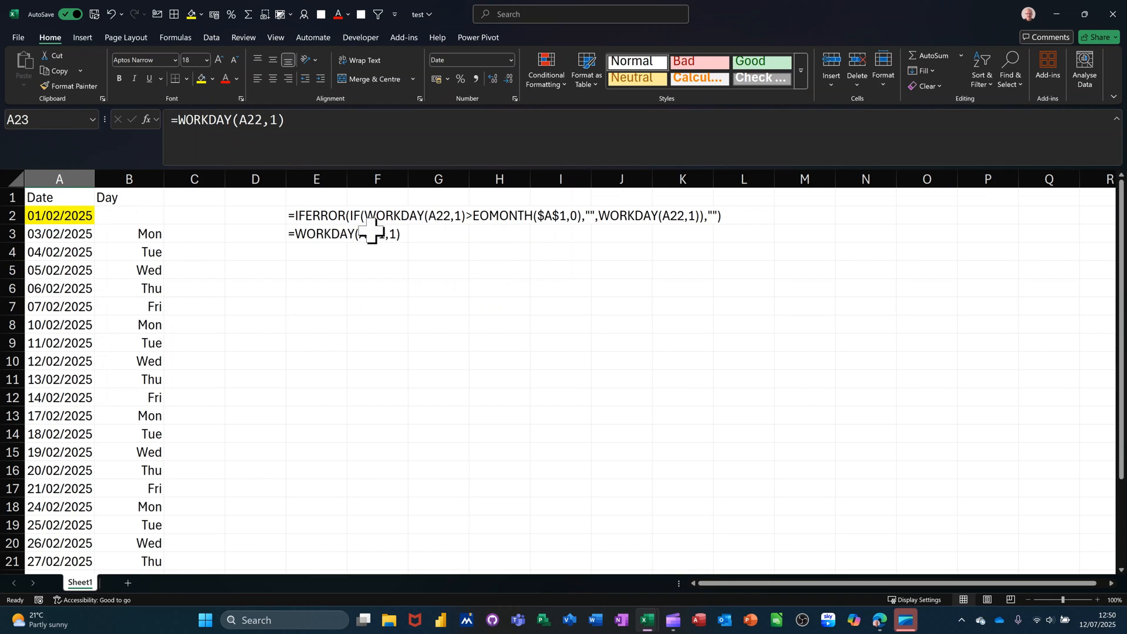
click(307, 216)
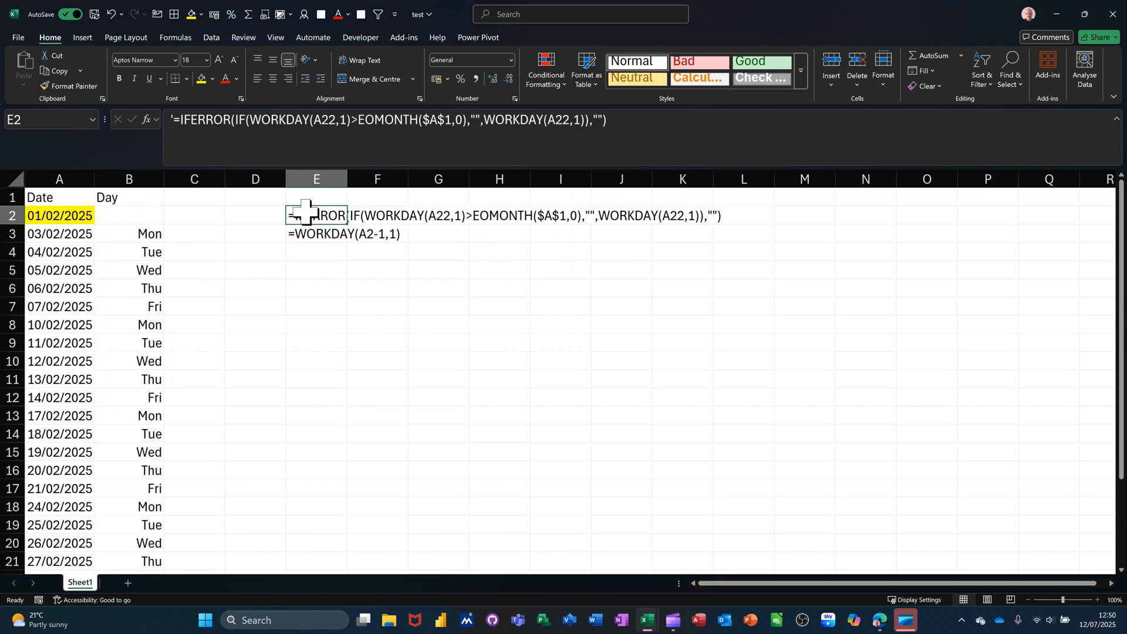
click(446, 122)
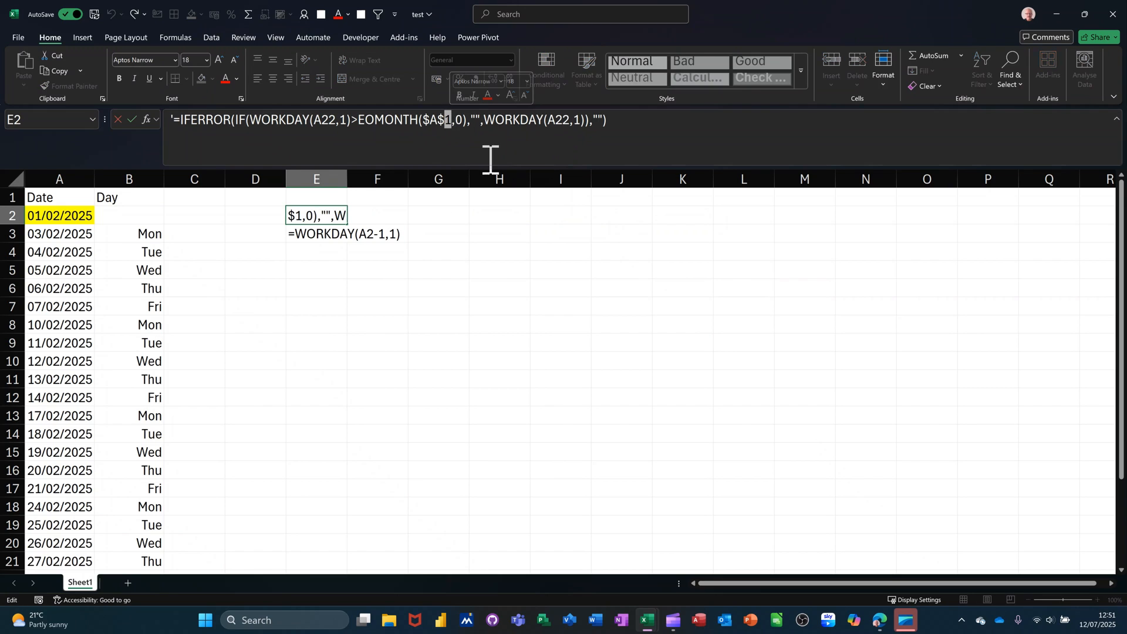
text(2)
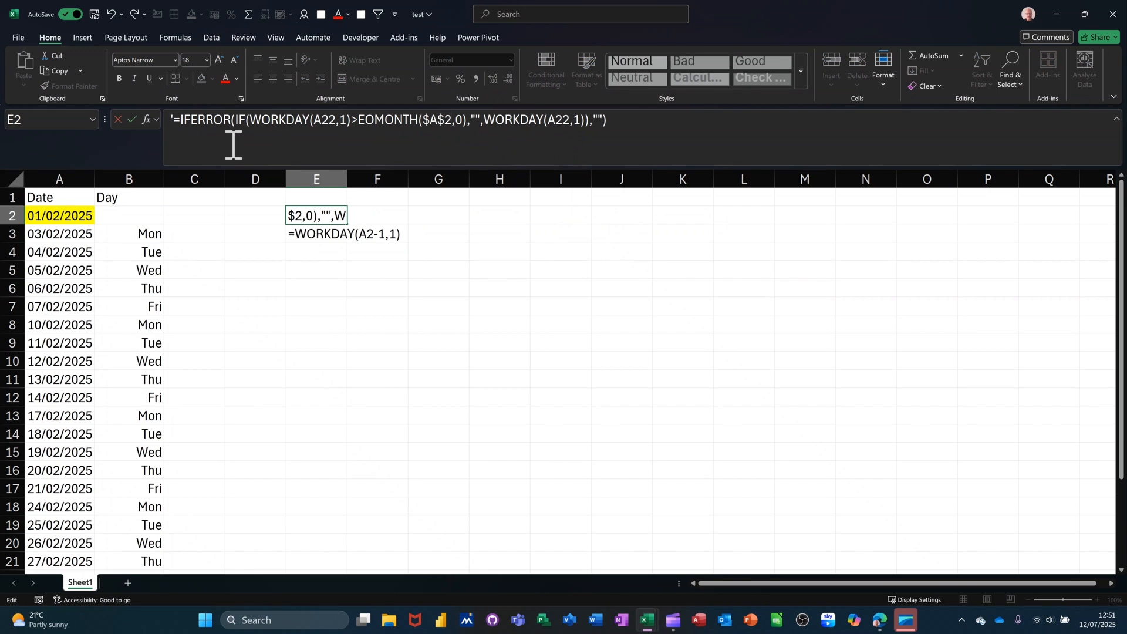
click(131, 119)
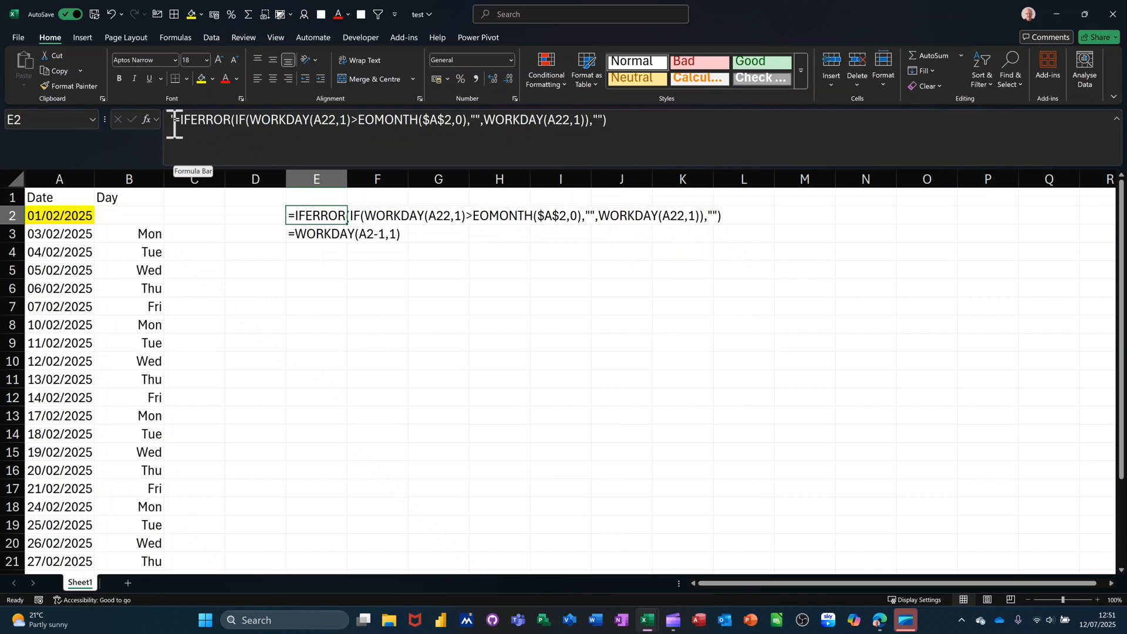
Step: Copy the formula =IFERROR(IF(WORKDAY(A22,1)>EOMONTH($A$2,0),"",WORKDAY(A22,1)),"") from the text in E2 and paste it into A23
drag(173, 124, 216, 124)
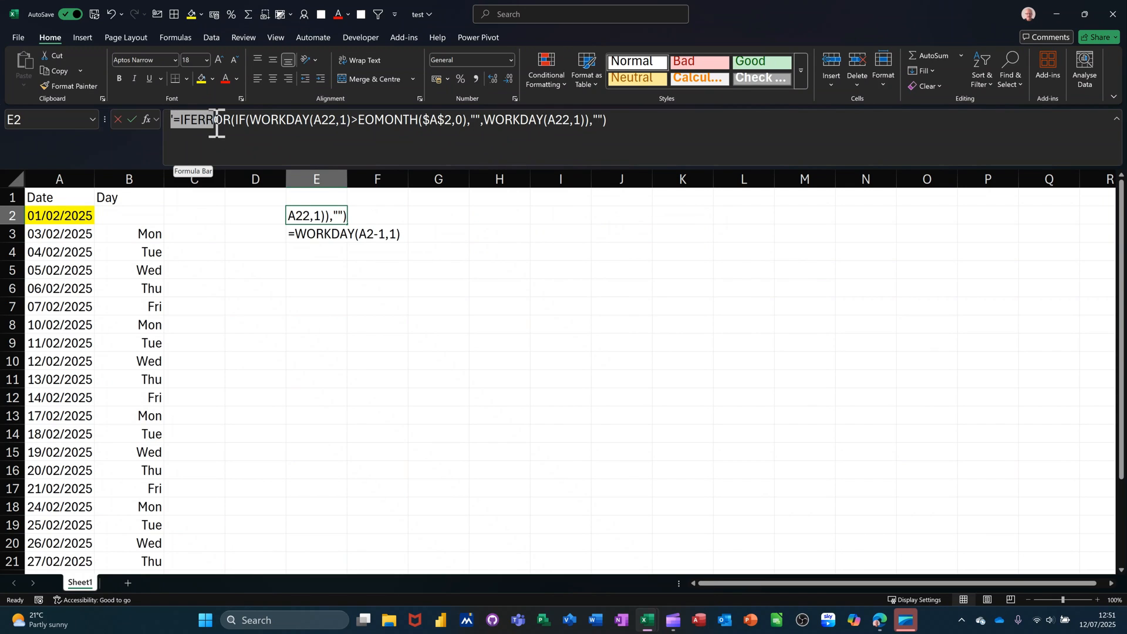
click(179, 124)
drag(174, 124, 666, 135)
key(ctrl+c)
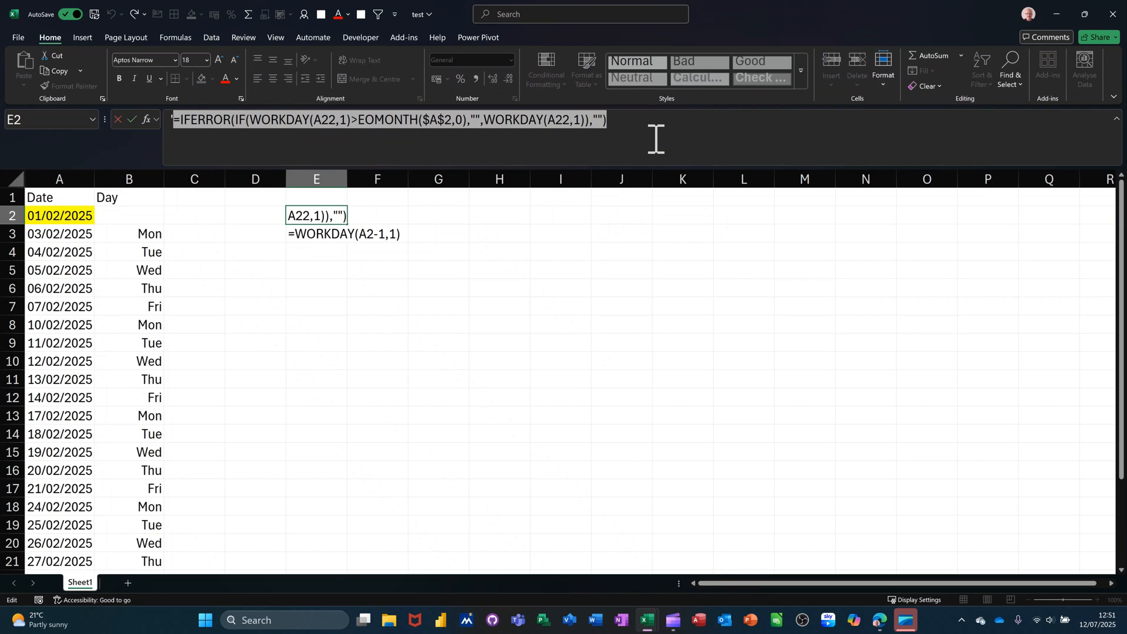
click(133, 121)
scroll(199, 244, down, 5)
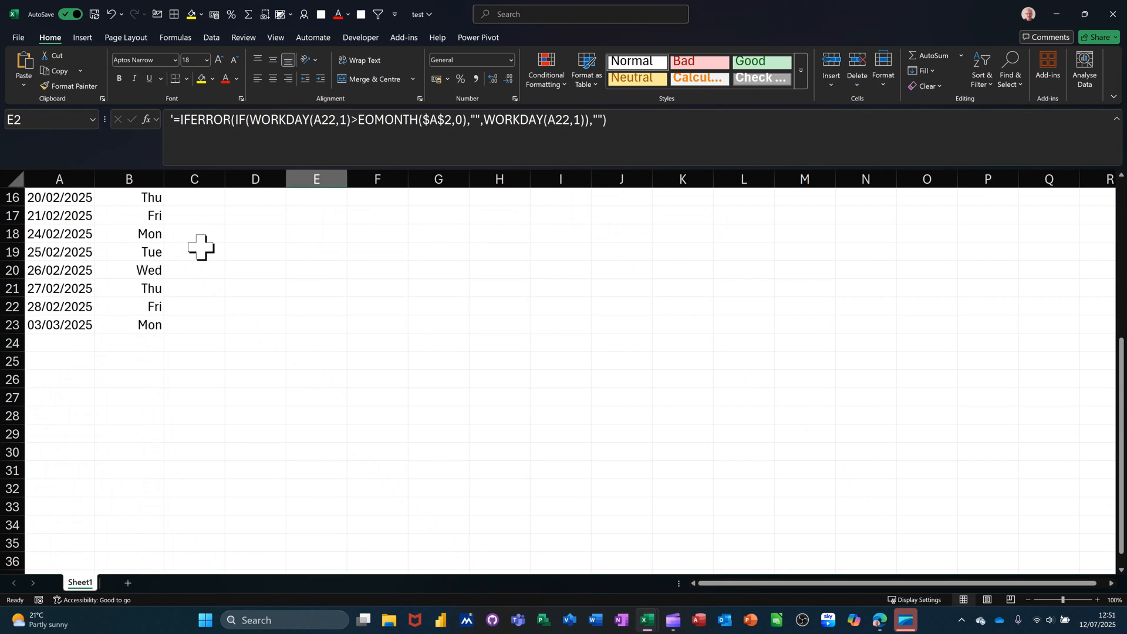
click(56, 324)
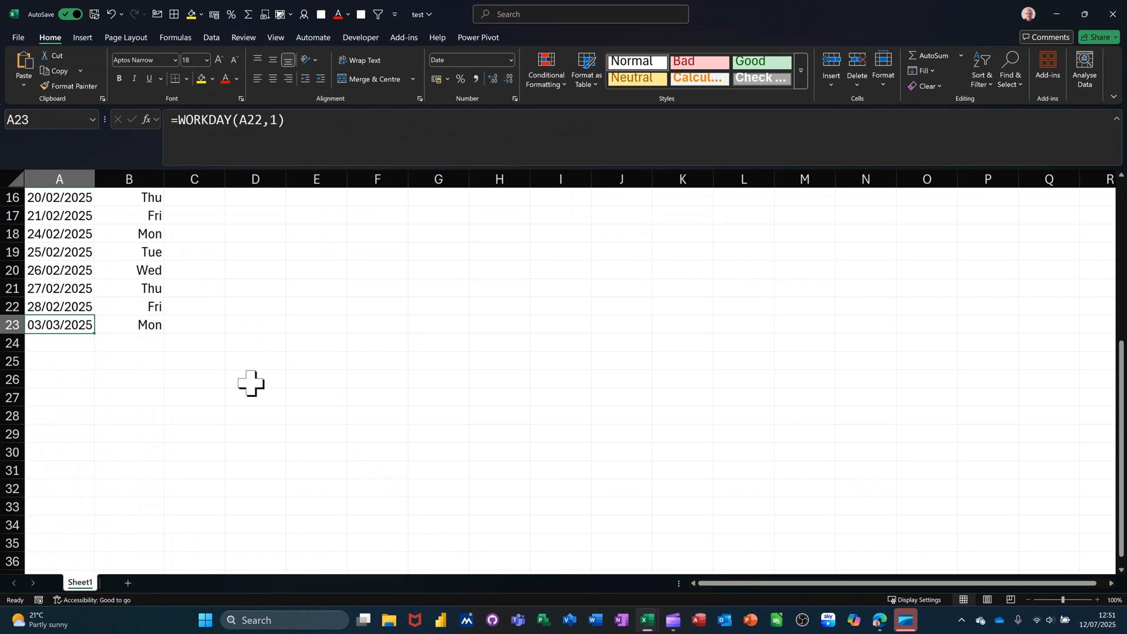
key(ctrl+v)
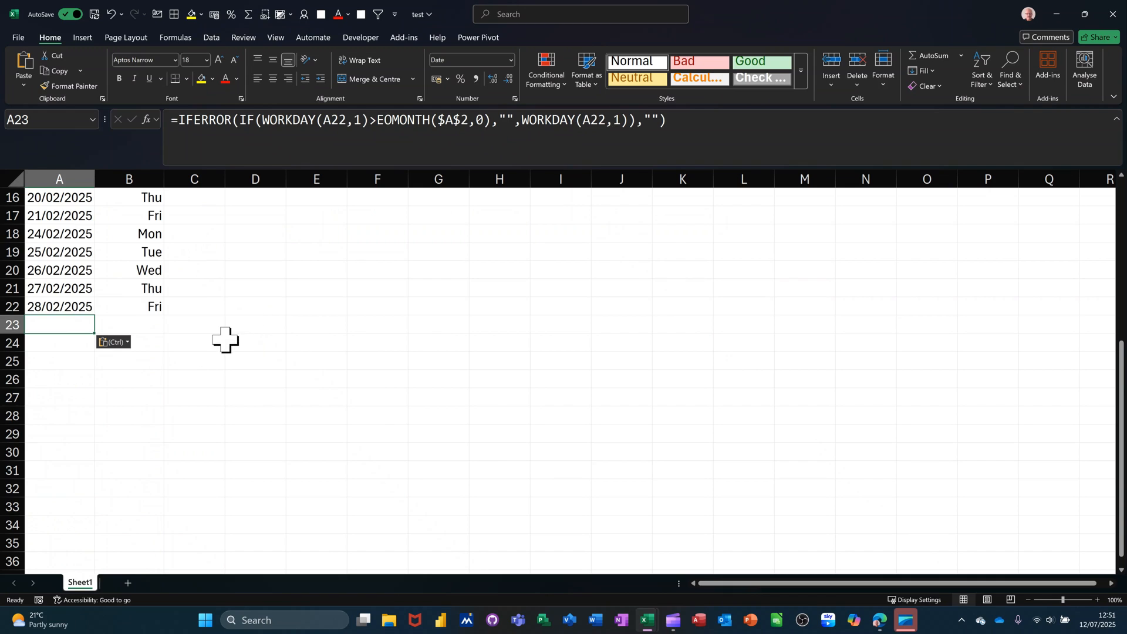
Step: Fill the IFERROR formula from A23 down to A27
click(54, 351)
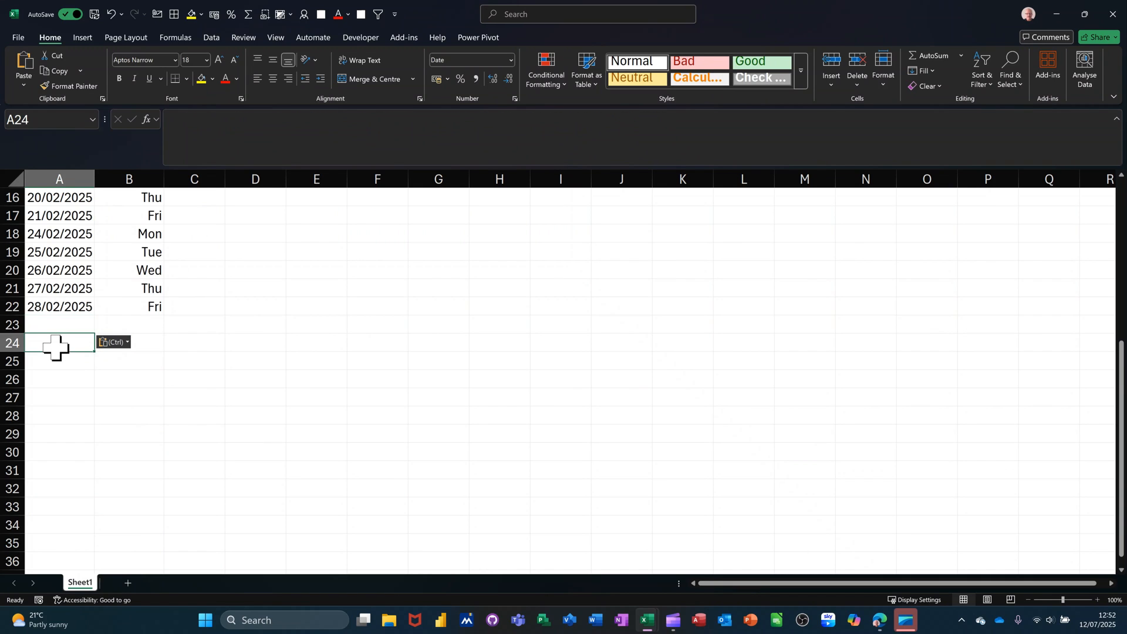
click(59, 362)
click(75, 328)
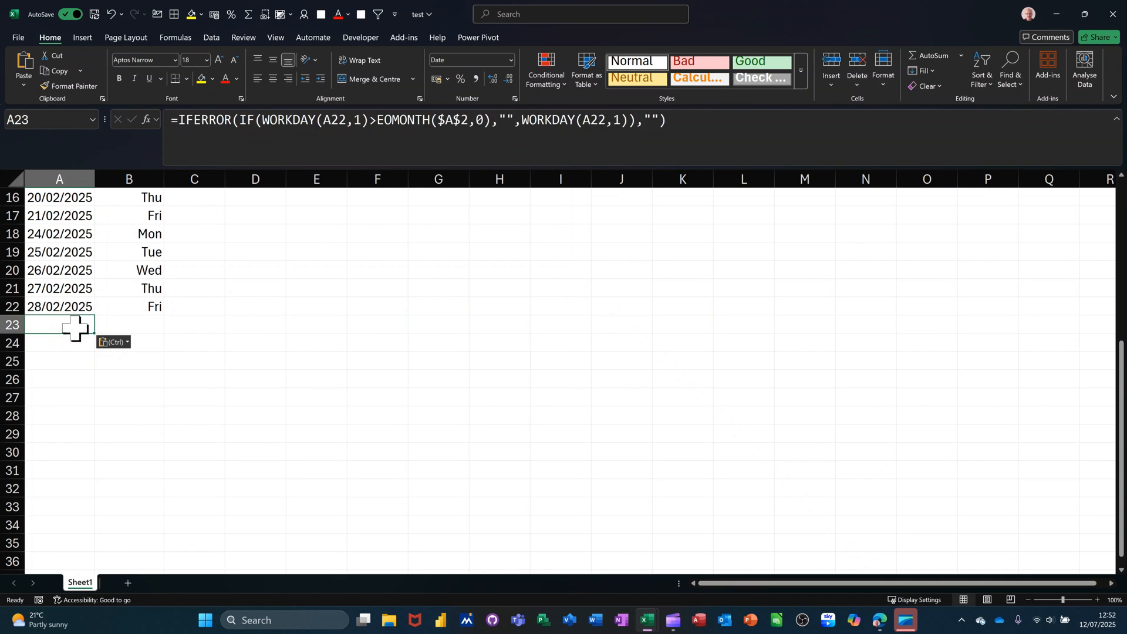
drag(94, 338, 91, 400)
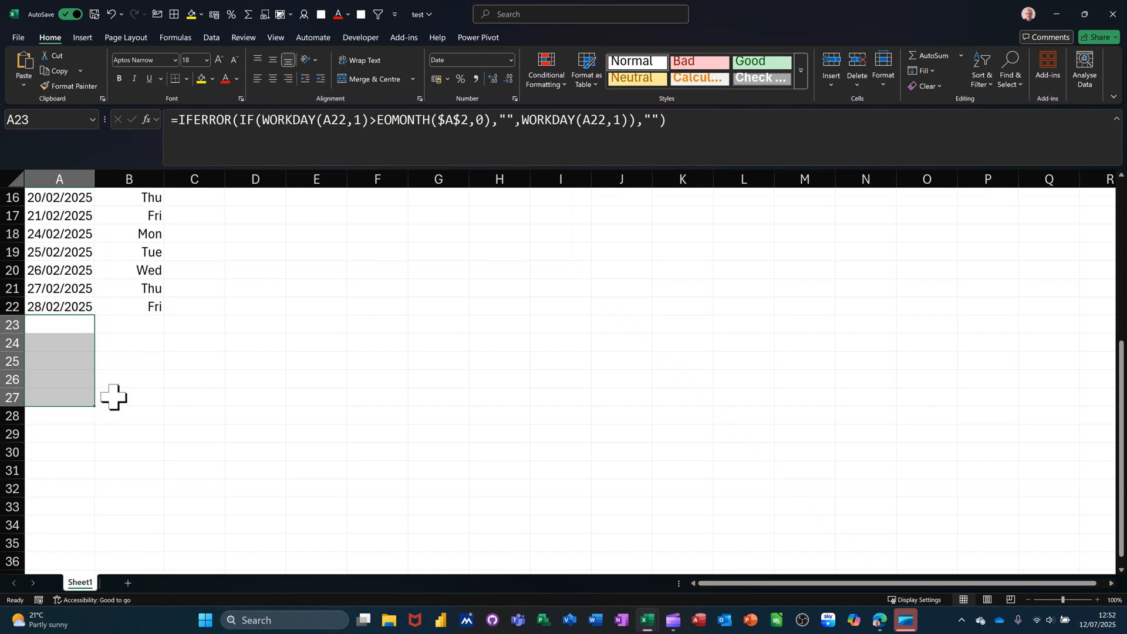
Step: Set the start date in A2 to 01/11/2025 and check the end of the date list
scroll(135, 322, up, 5)
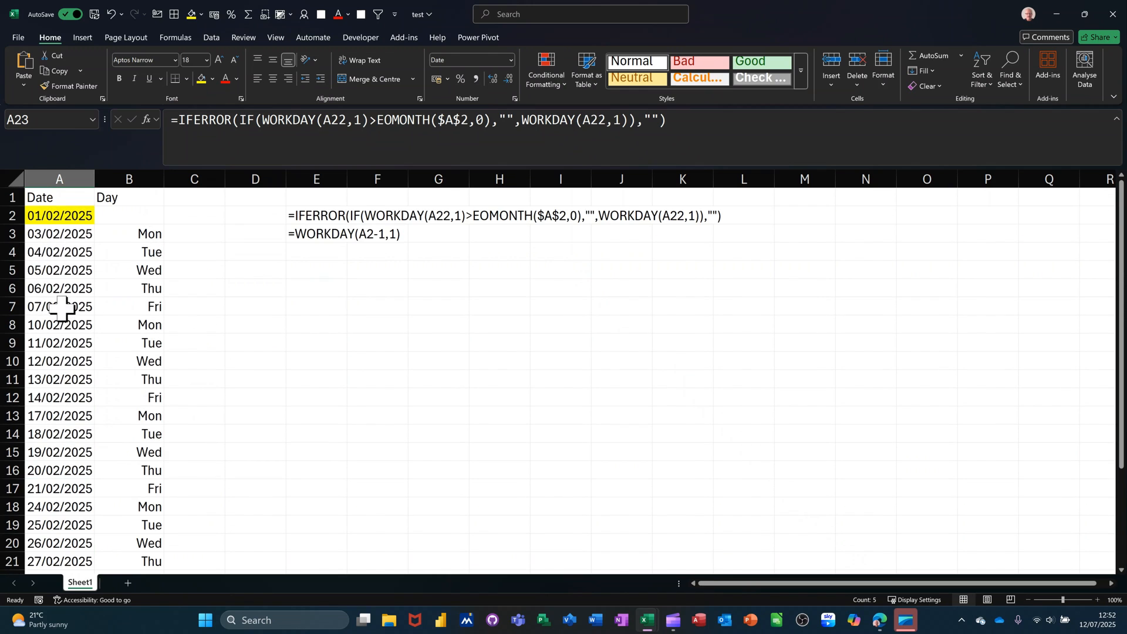
click(52, 220)
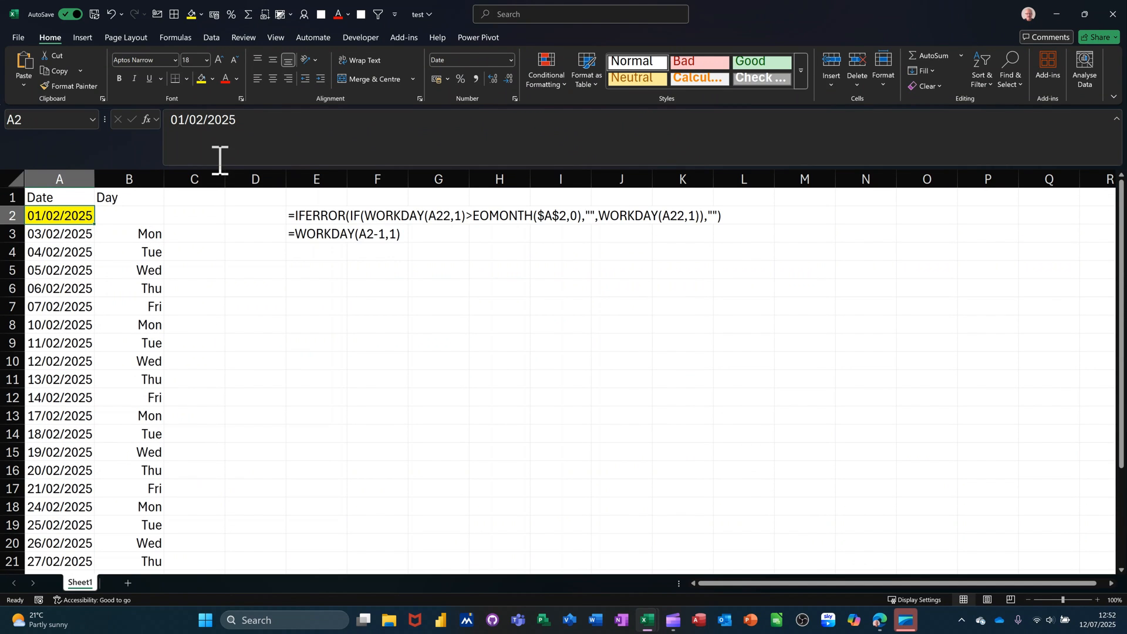
double_click(192, 120)
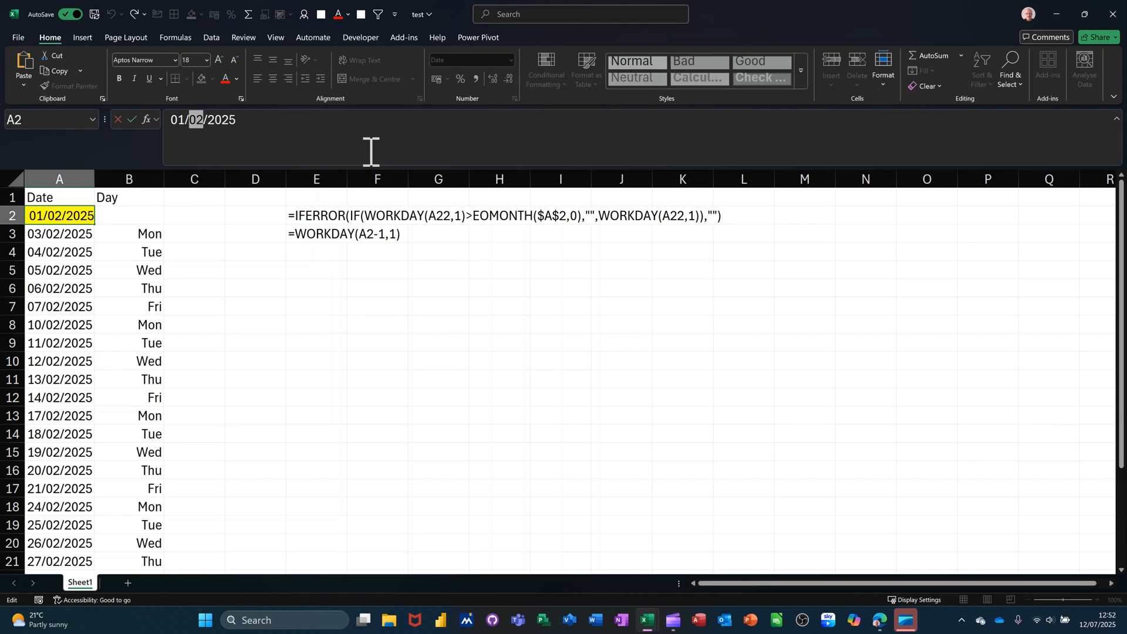
text(11)
click(133, 119)
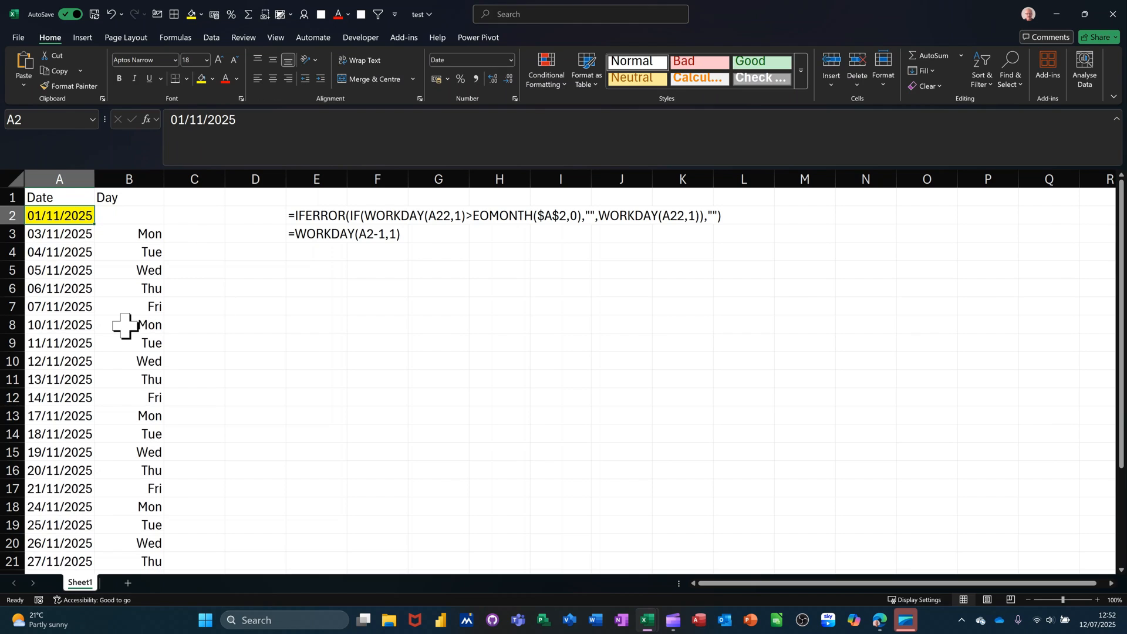
scroll(121, 325, down, 4)
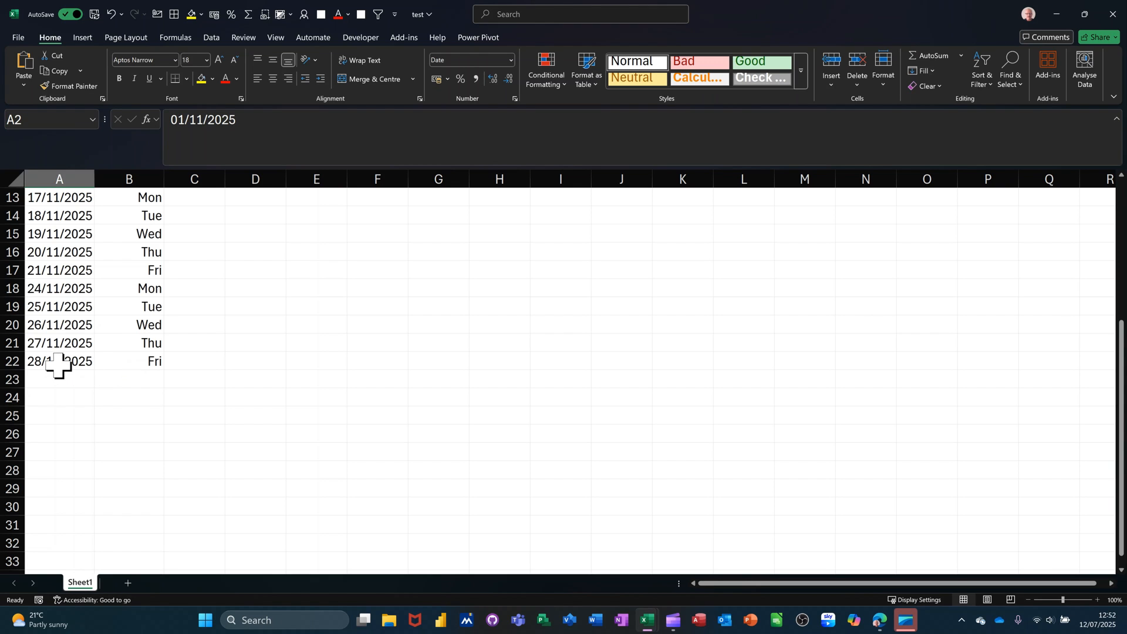
scroll(112, 332, up, 4)
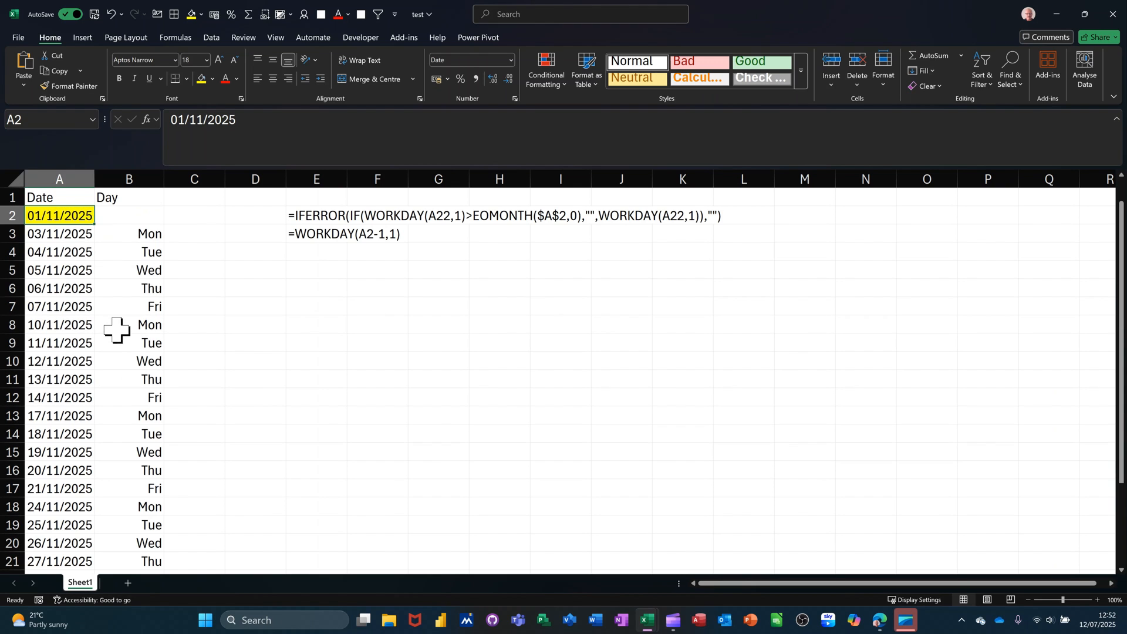
Step: Change the start date in A2 to 01/12/2025
click(197, 122)
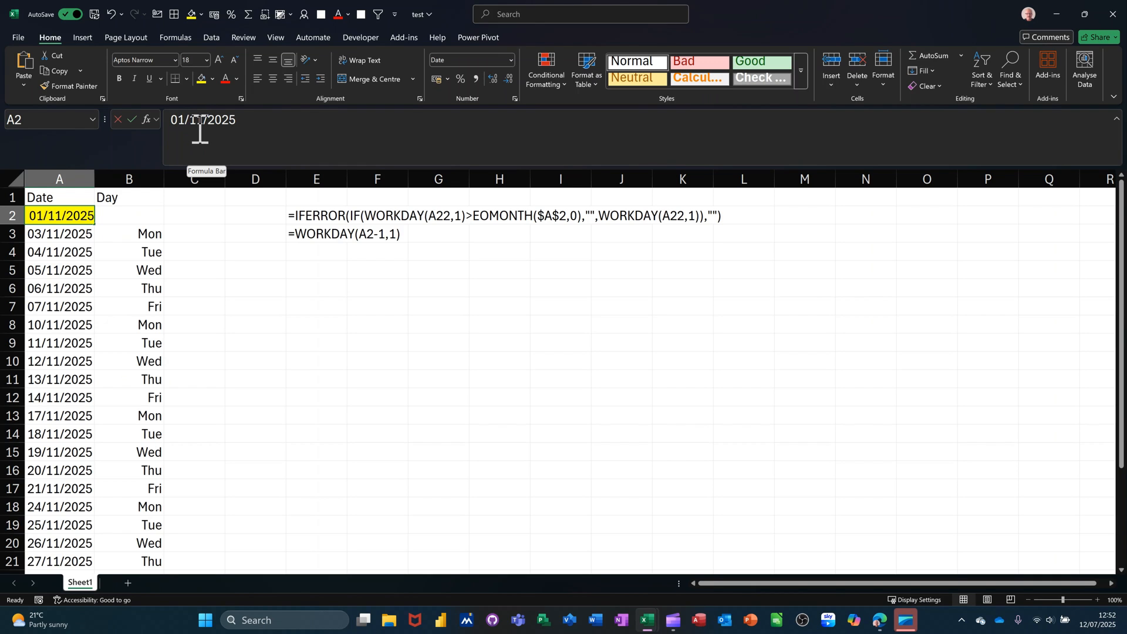
click(202, 123)
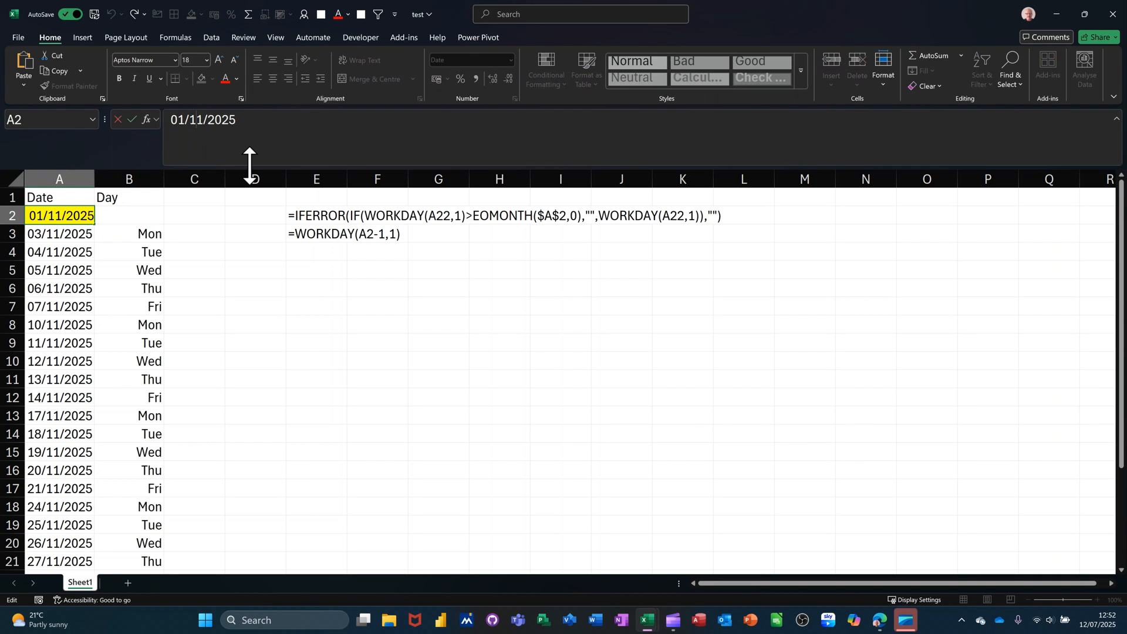
key(BackSpace)
text(2)
key(Return)
Step: Fill the weekday formula from B23 down to B25 so it covers the remaining dates
scroll(134, 335, down, 4)
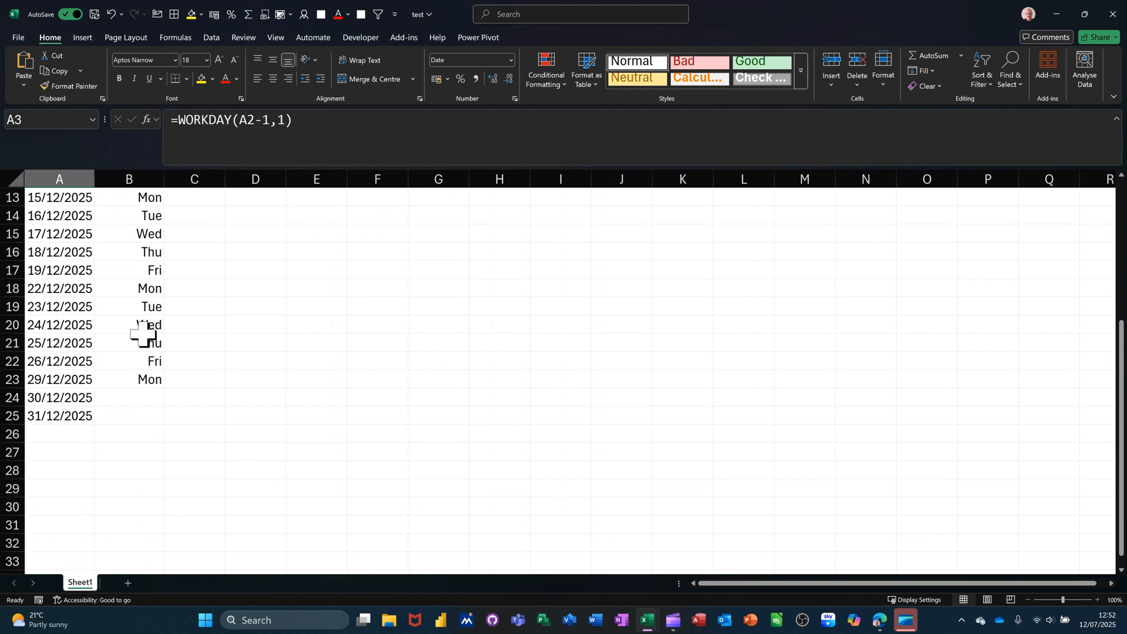
click(153, 385)
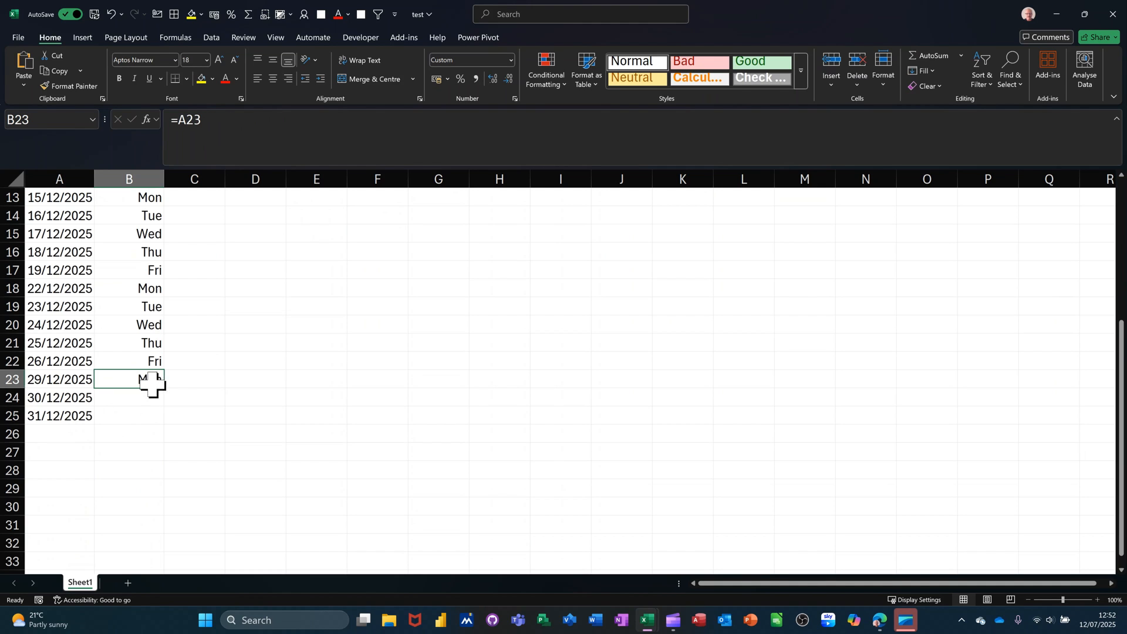
drag(167, 391, 162, 422)
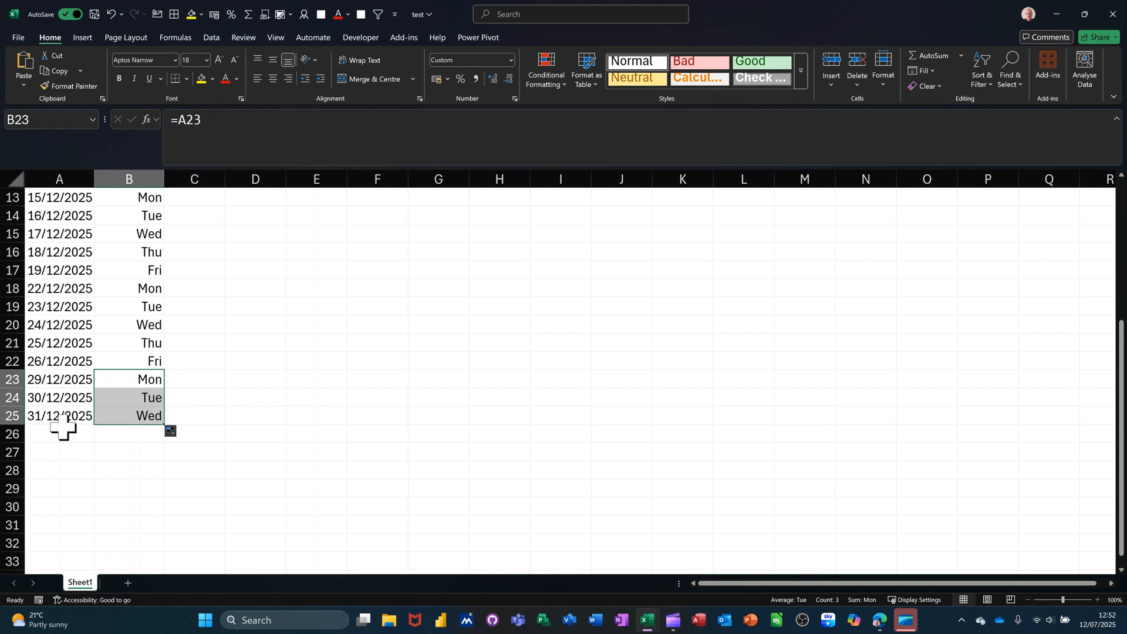
Step: Change the start date in A2 to 01/03/2025
scroll(66, 414, up, 4)
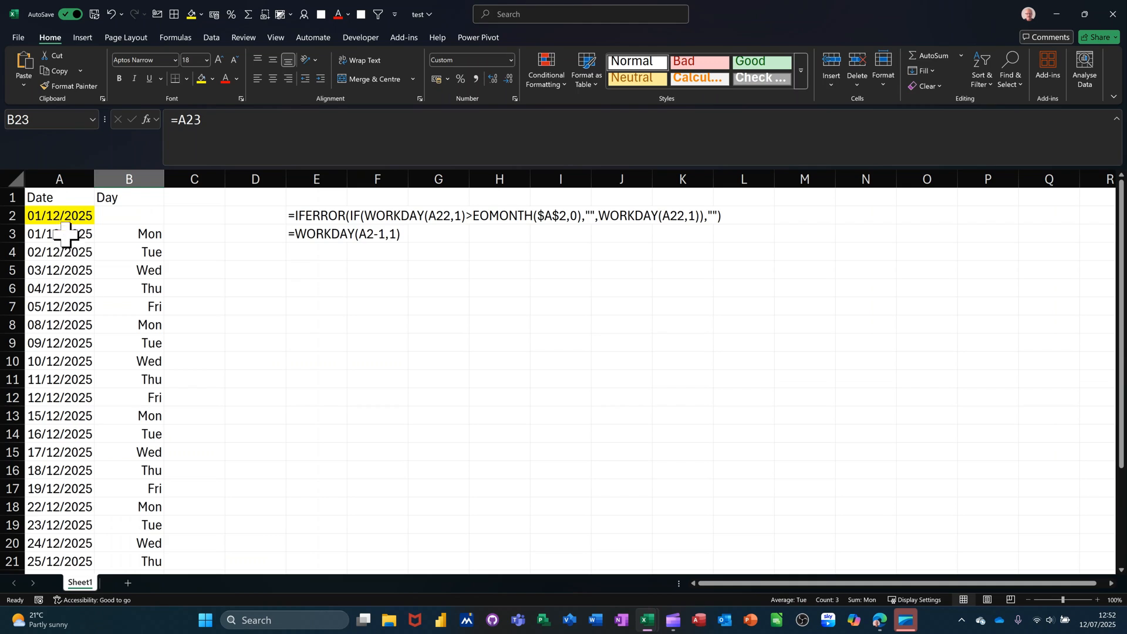
click(58, 215)
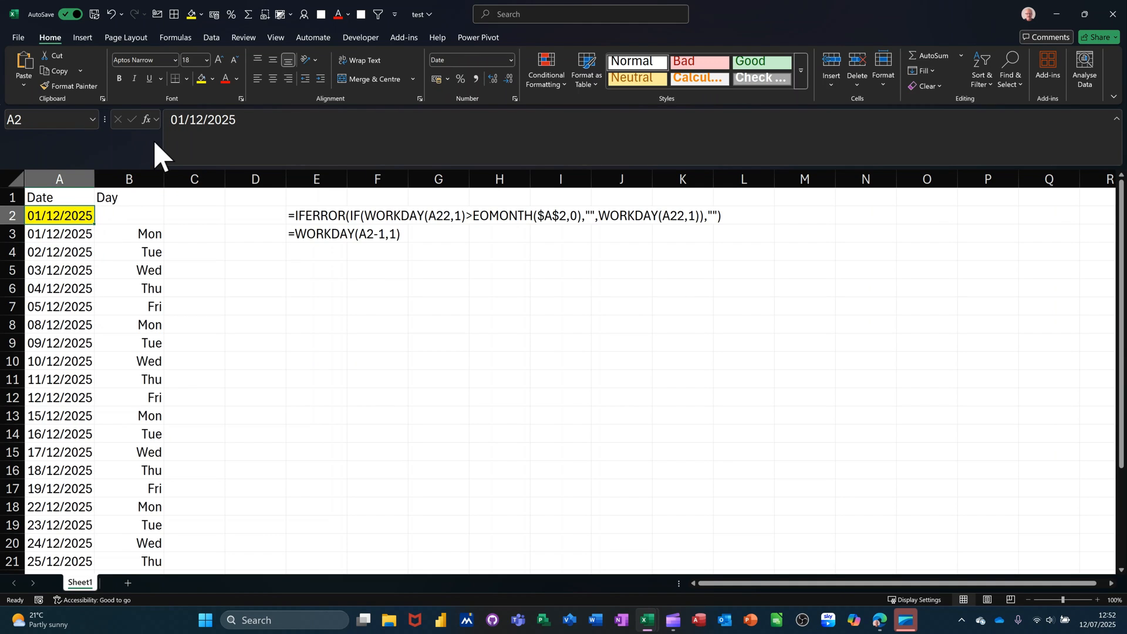
double_click(200, 120)
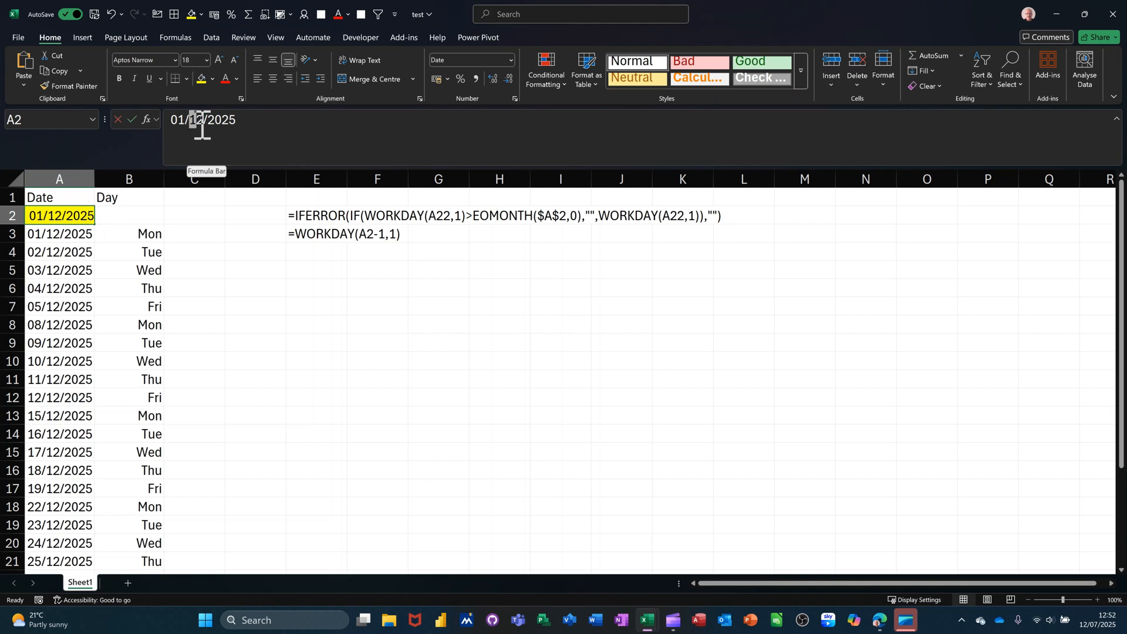
text(3)
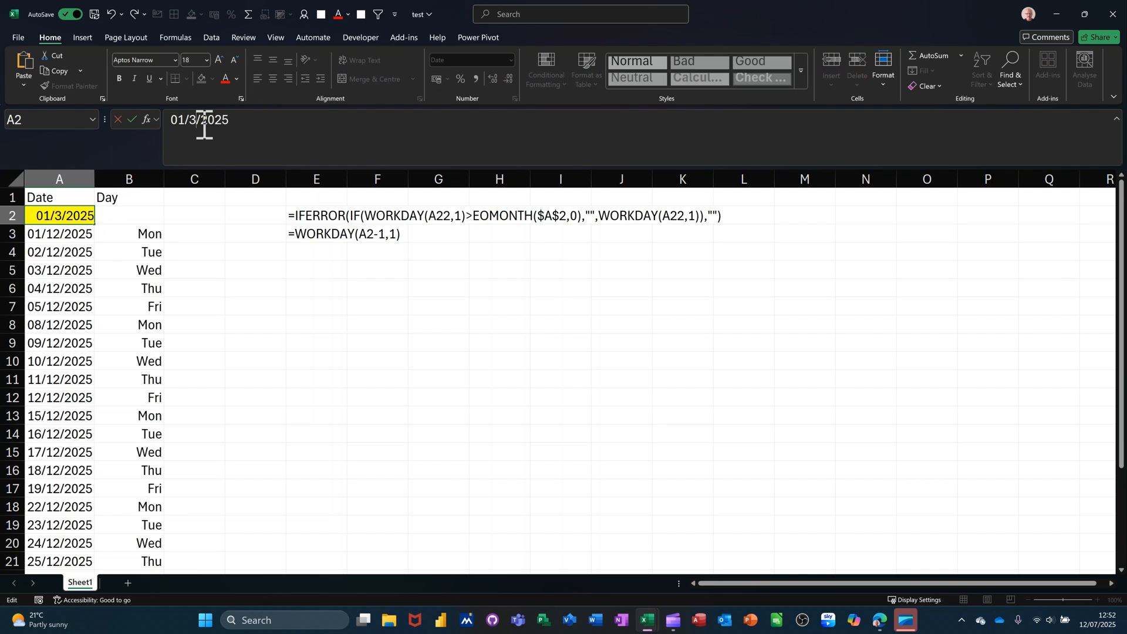
key(Return)
Step: Examine the end of the date list, the formulas in A21 to A23 and the blank rows below, against the start date
scroll(86, 316, down, 2)
scroll(86, 317, down, 2)
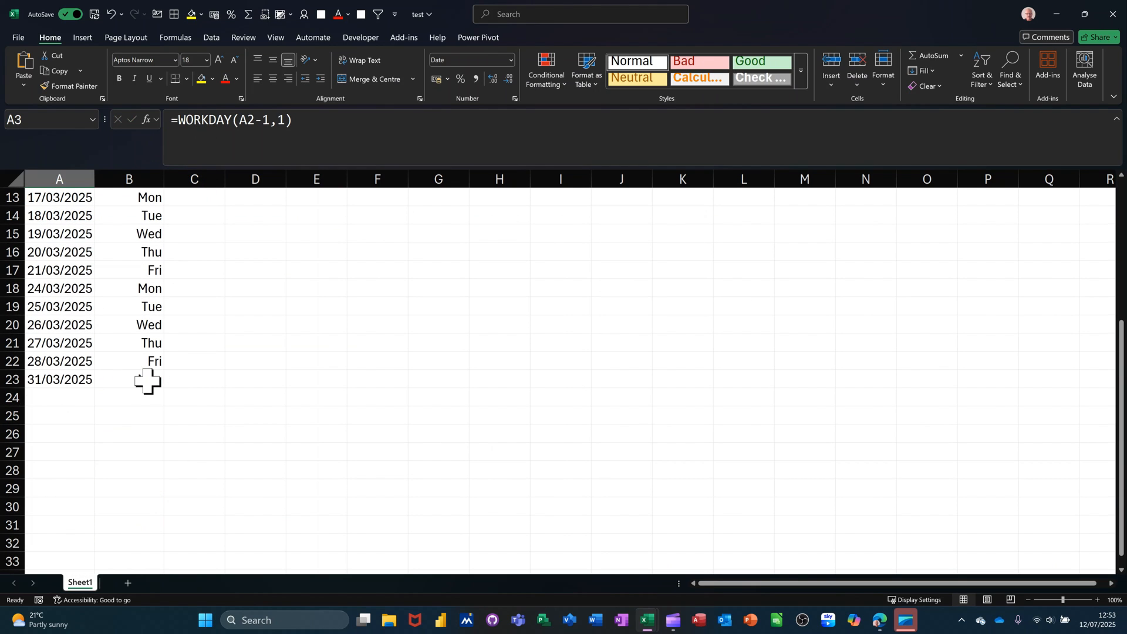
scroll(88, 373, up, 4)
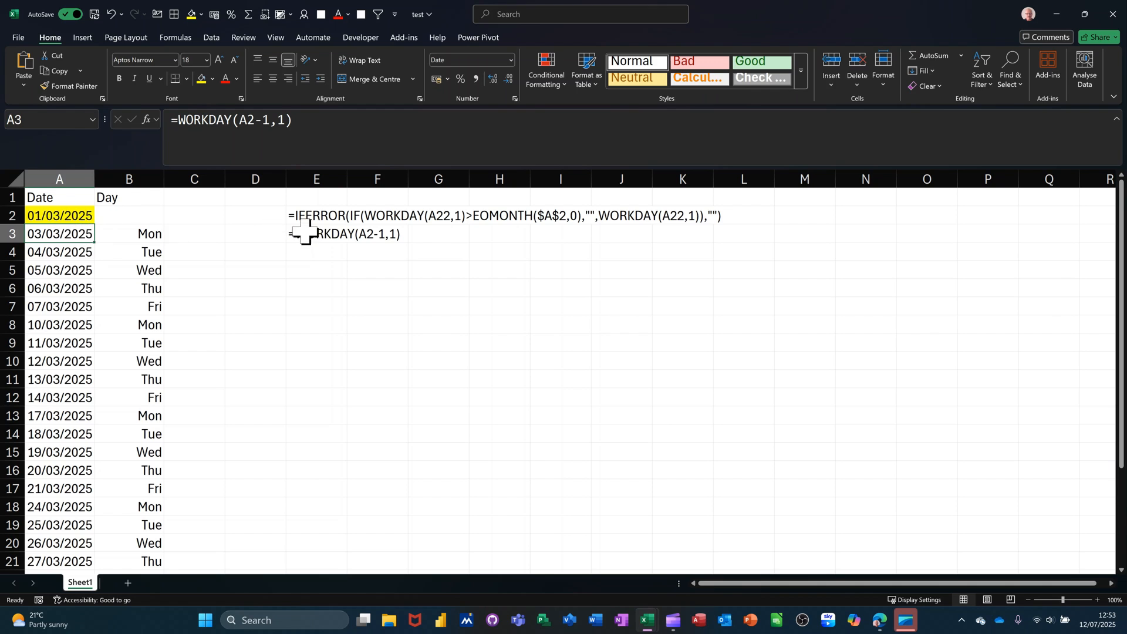
scroll(91, 302, down, 4)
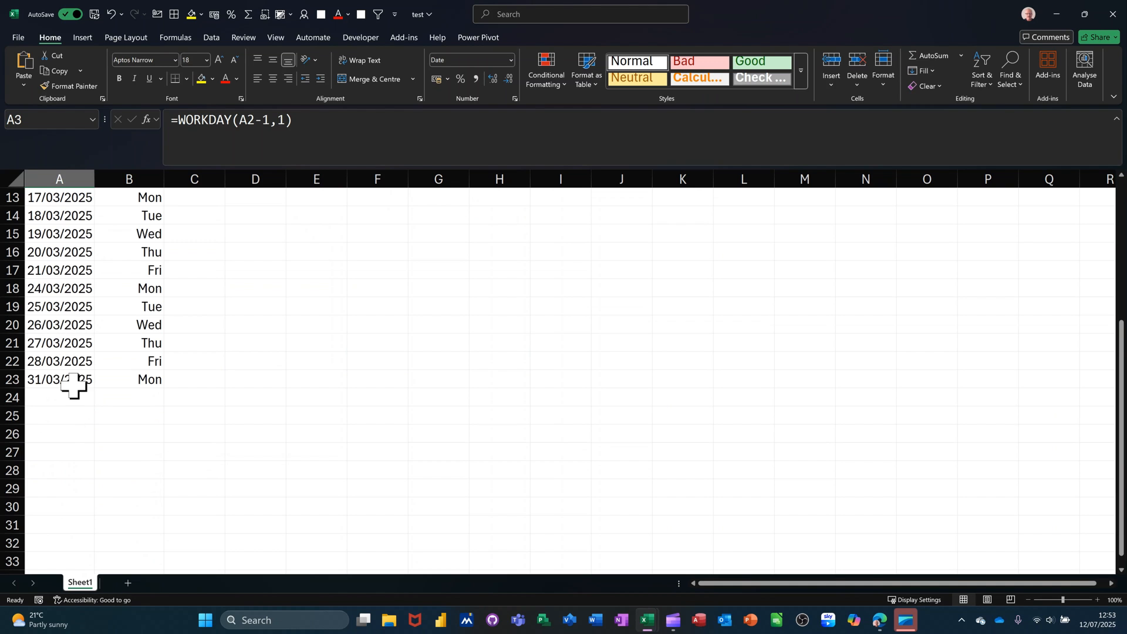
scroll(63, 347, down, 2)
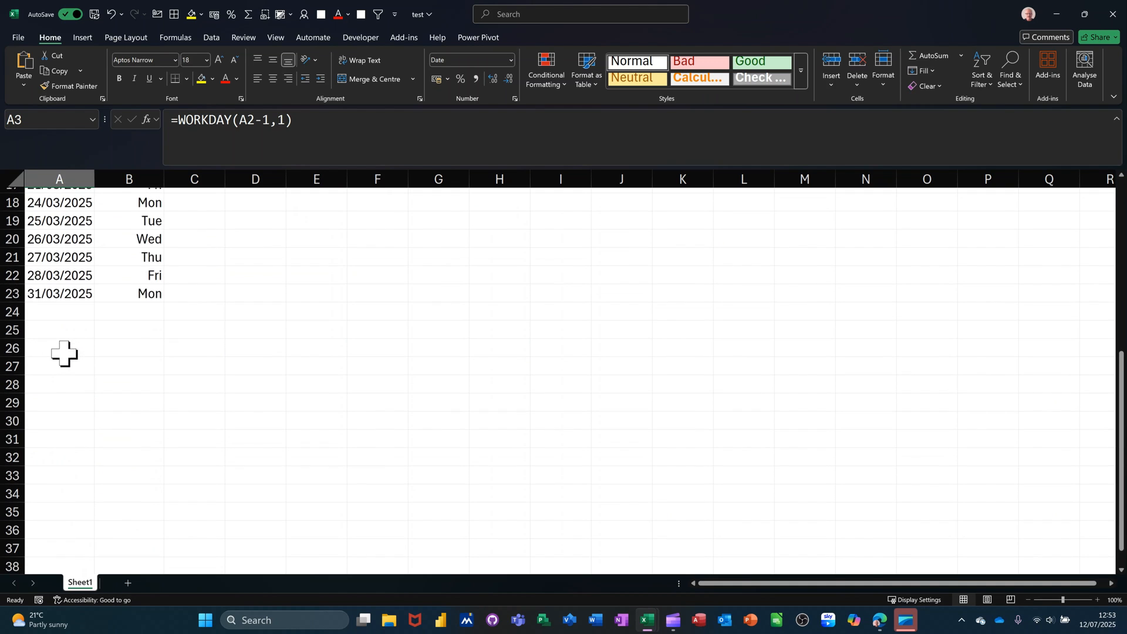
click(56, 237)
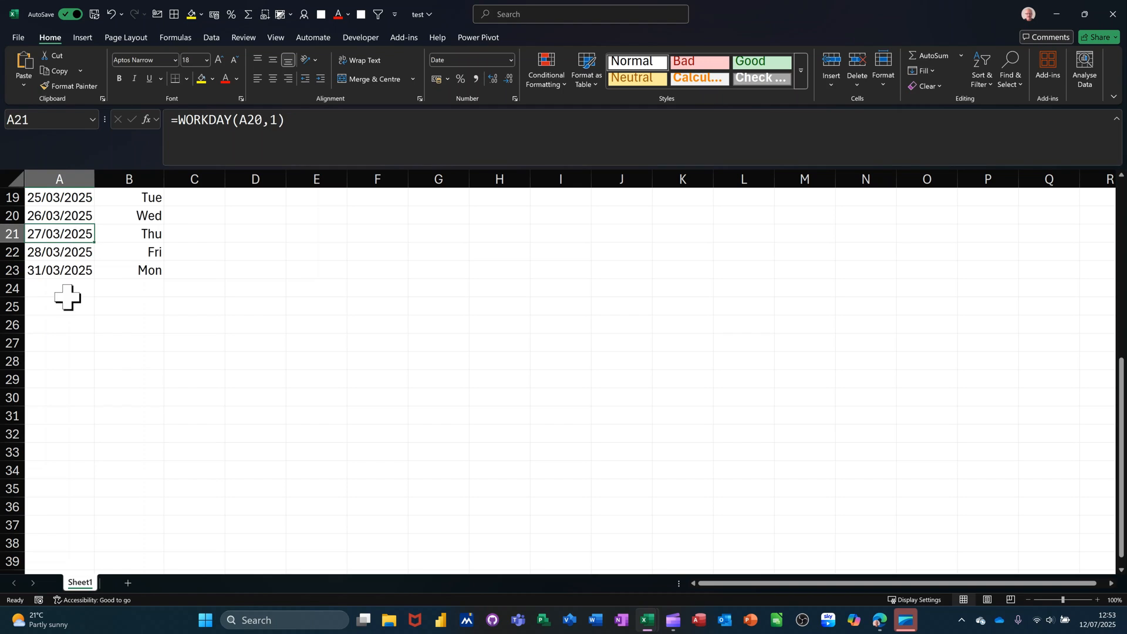
click(70, 253)
click(64, 271)
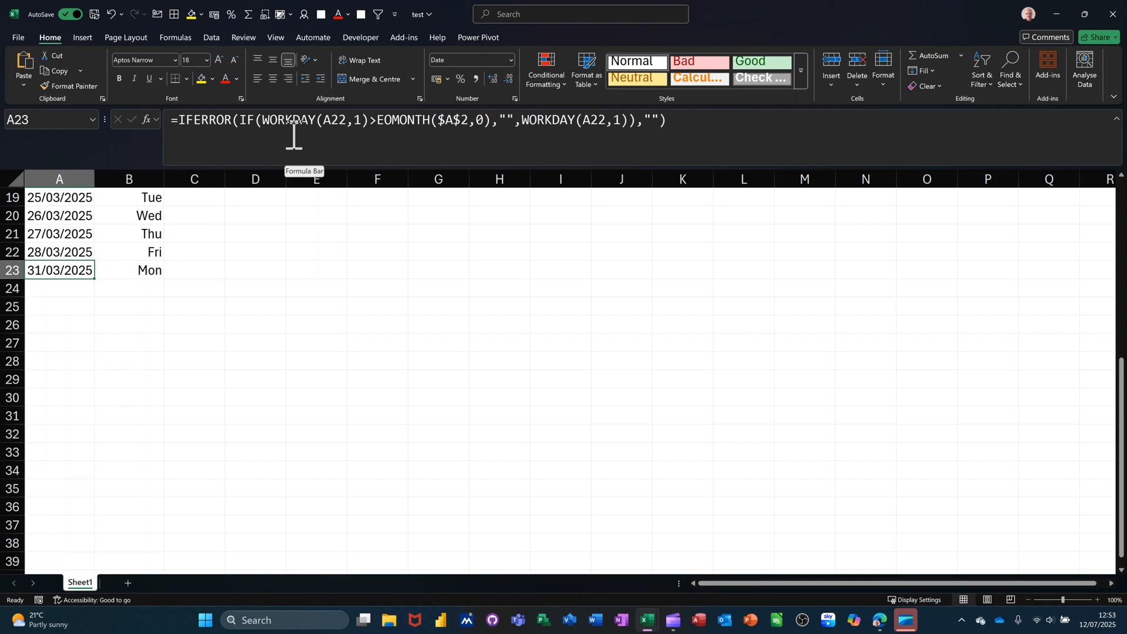
scroll(297, 375, up, 6)
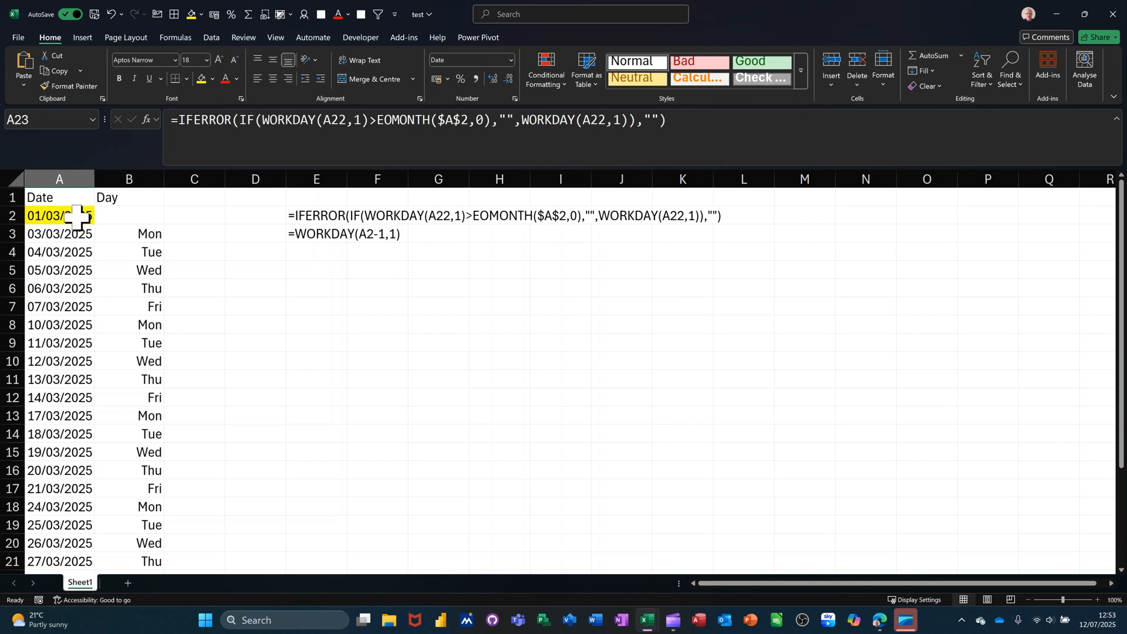
scroll(61, 463, down, 3)
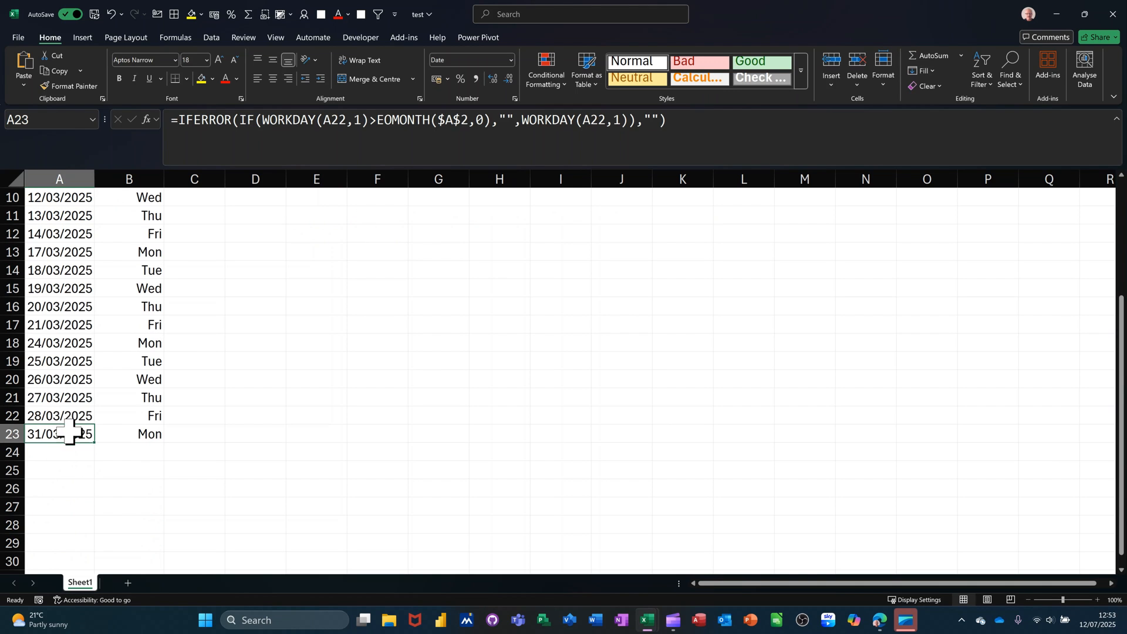
scroll(363, 312, up, 3)
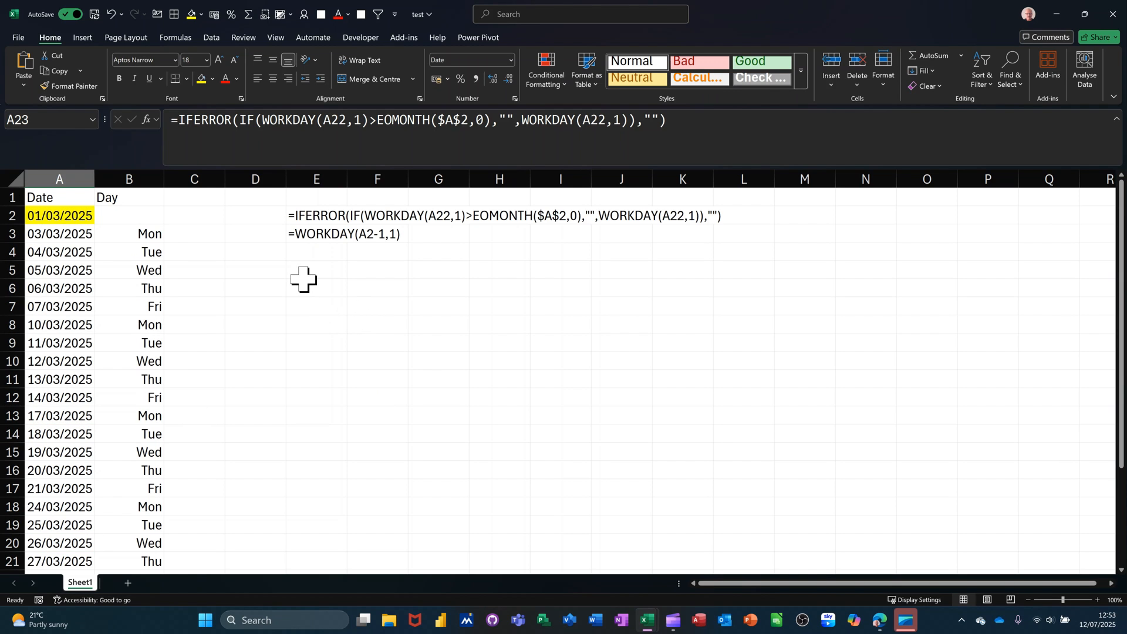